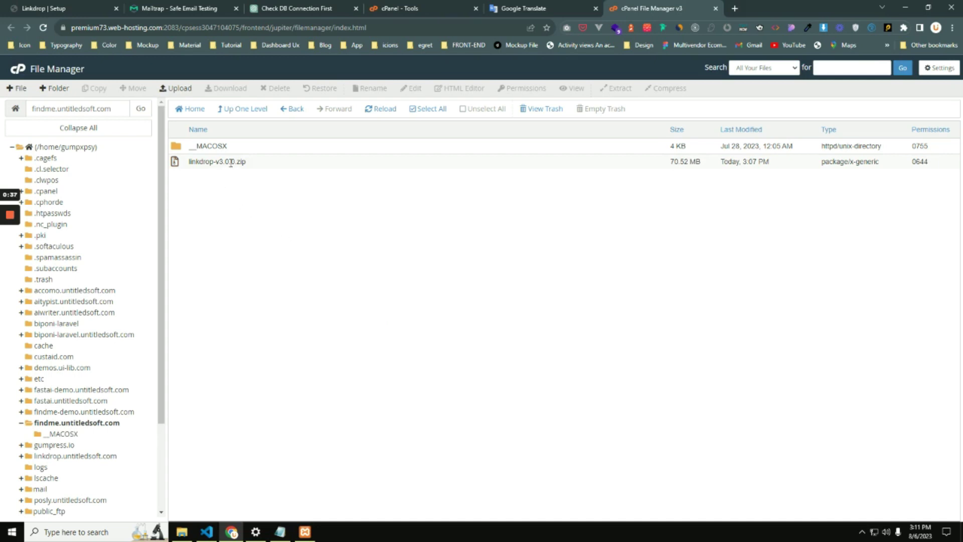
# Step: Extract linkdrop-v3.0.0.zip in place and scroll through the extraction results
pyautogui.click(264, 164)
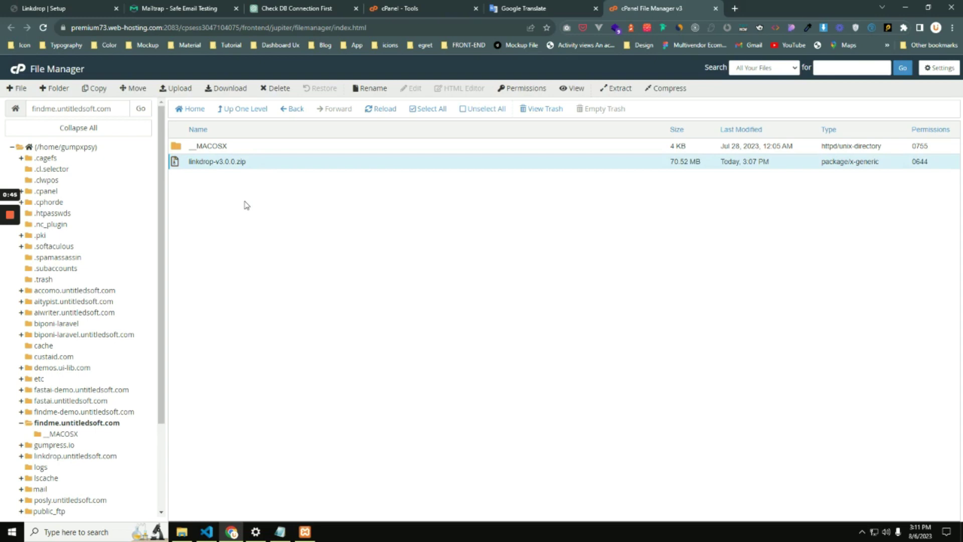
pyautogui.rightClick(259, 166)
pyautogui.click(310, 279)
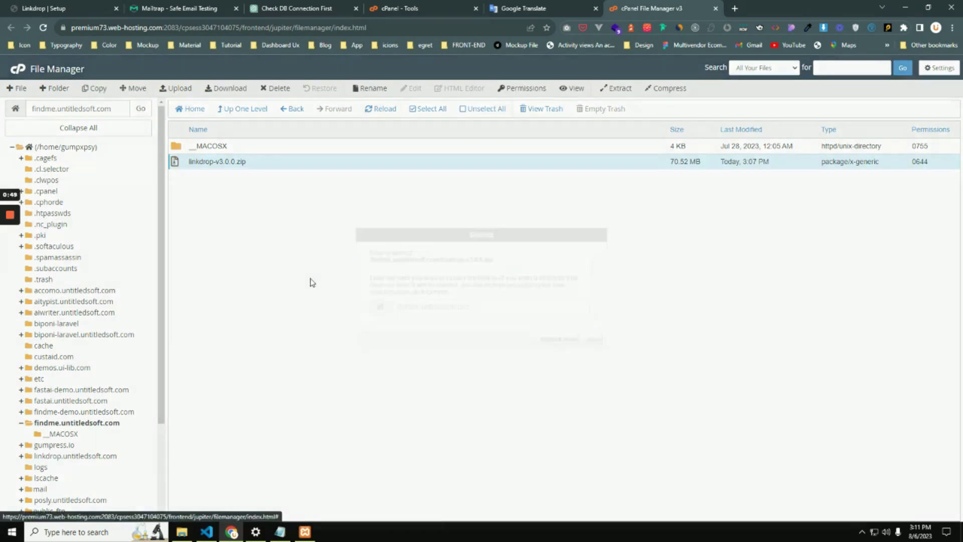
pyautogui.click(561, 339)
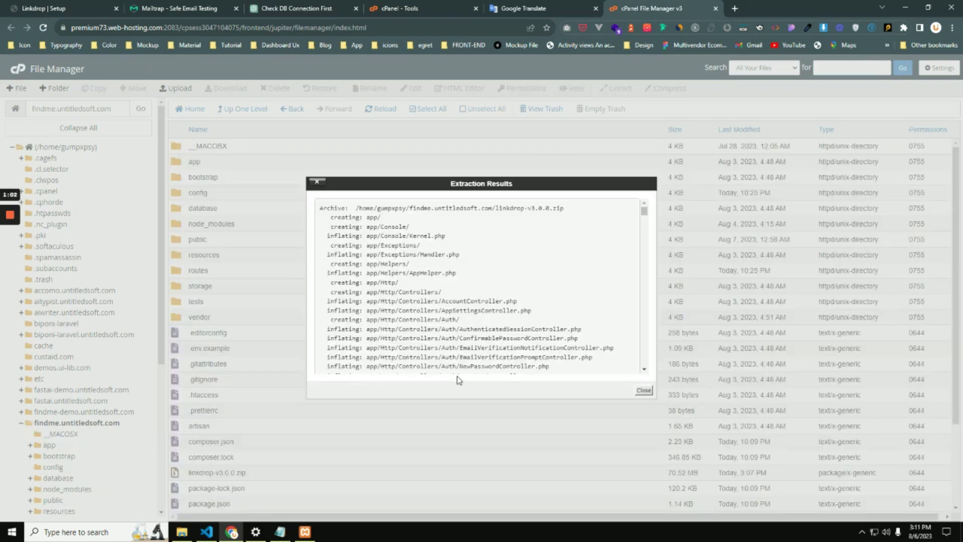
pyautogui.scroll(-10, 468, 338)
pyautogui.scroll(-1, 475, 333)
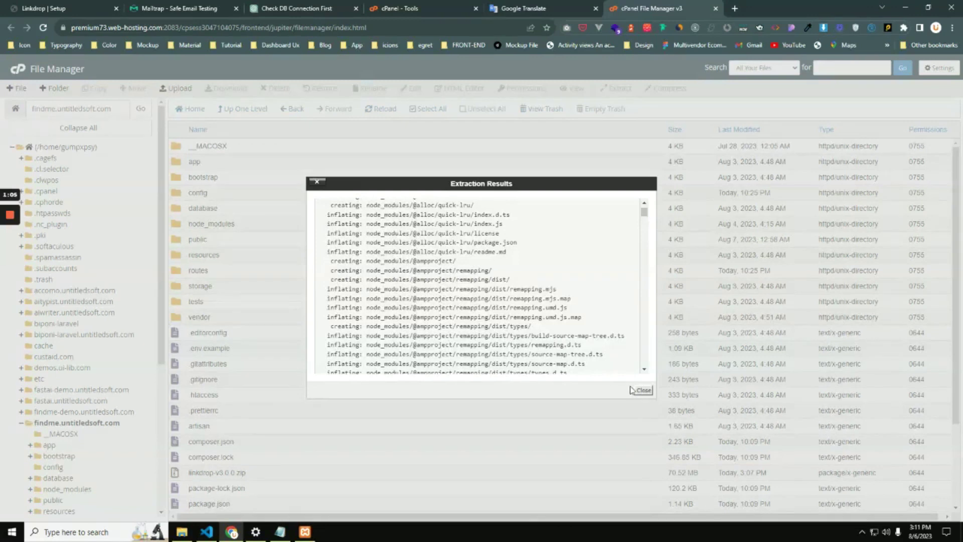
# Step: Close the extraction log and rename .env.example to .env
pyautogui.click(644, 390)
pyautogui.scroll(-3, 262, 337)
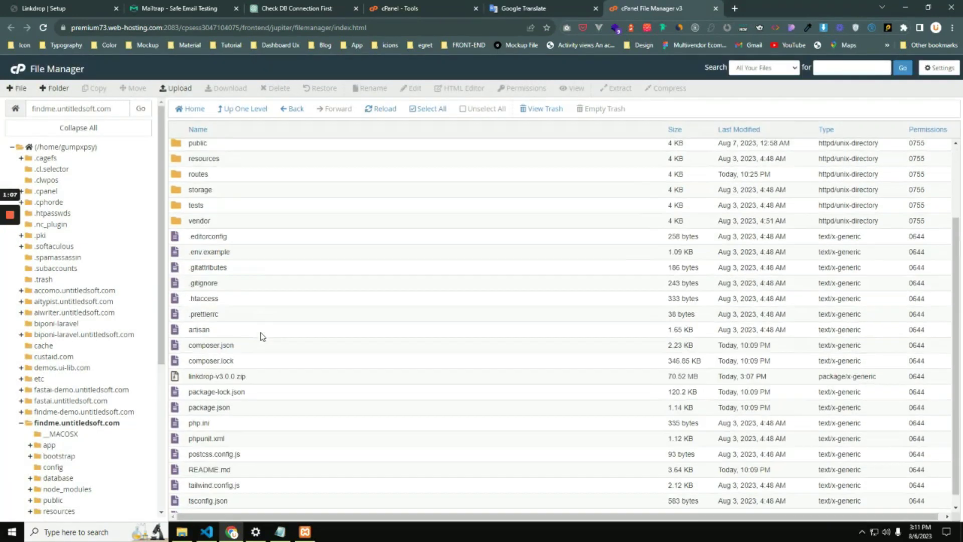
pyautogui.scroll(3, 262, 337)
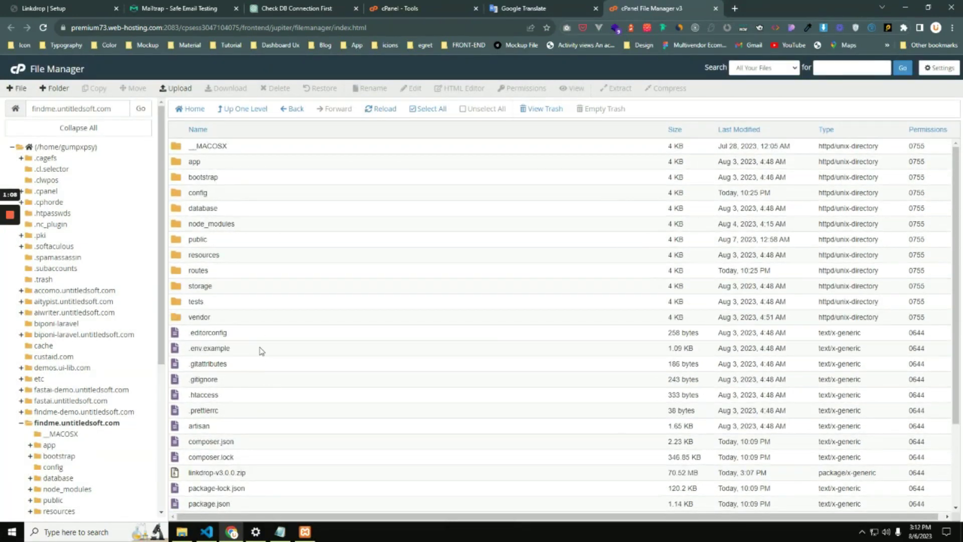
pyautogui.click(250, 351)
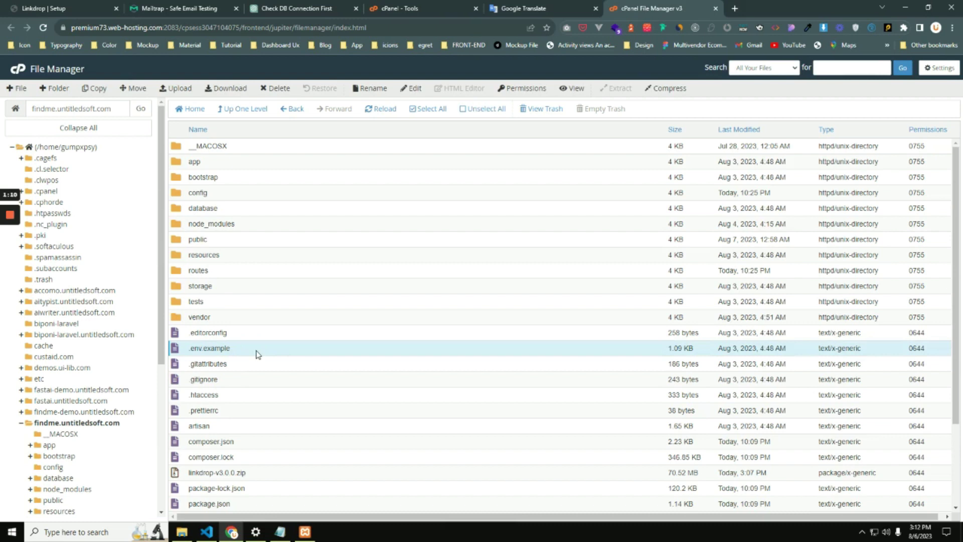
pyautogui.rightClick(257, 354)
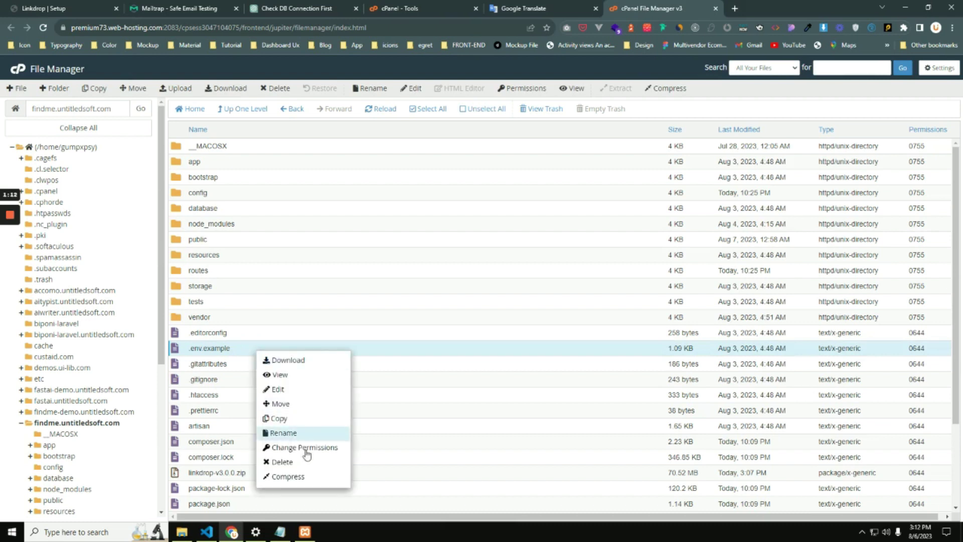
pyautogui.click(305, 432)
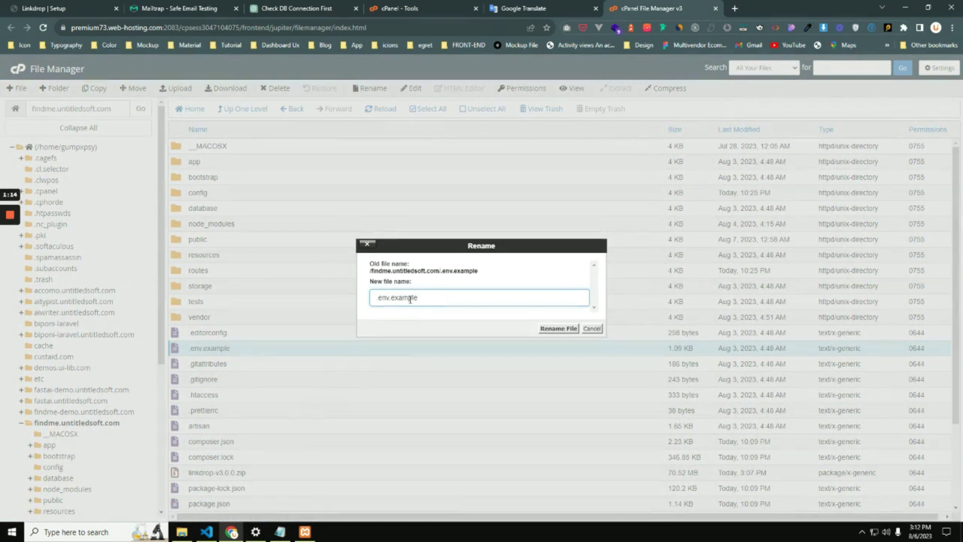
pyautogui.doubleClick(410, 300)
pyautogui.press('BackSpace')
pyautogui.click(552, 329)
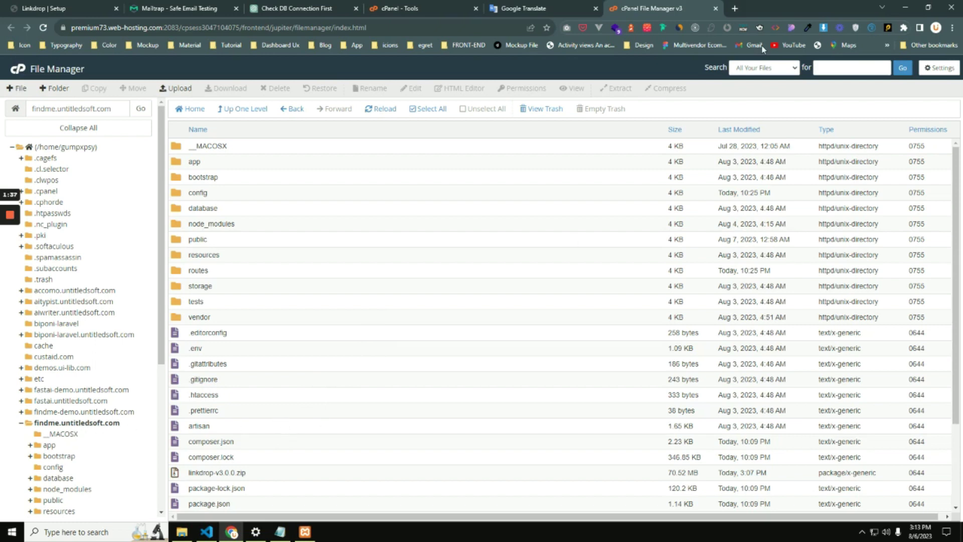
# Step: Load findme.untitledsoft.com in a new tab to bring up the Linkdrop Setup wizard
pyautogui.click(736, 10)
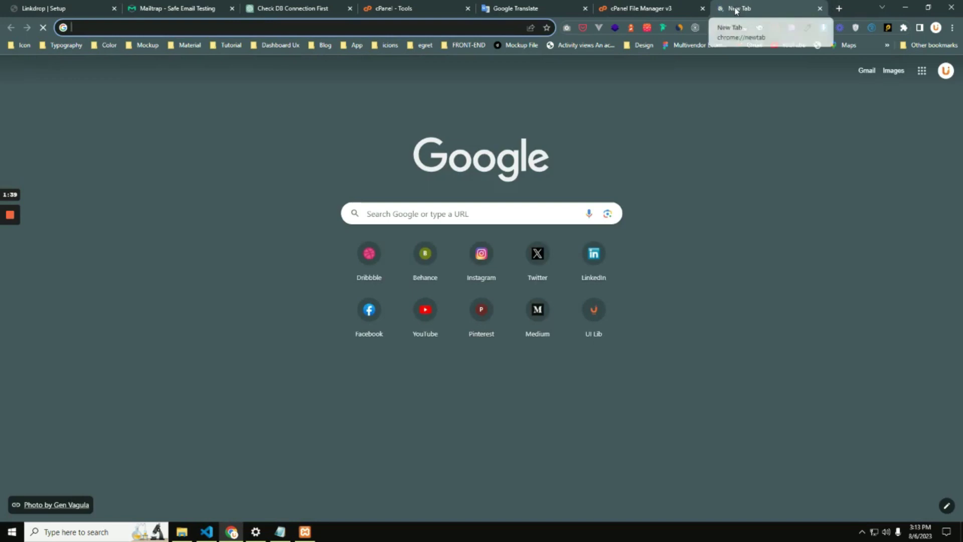
pyautogui.write('findme.untitledsoft.com')
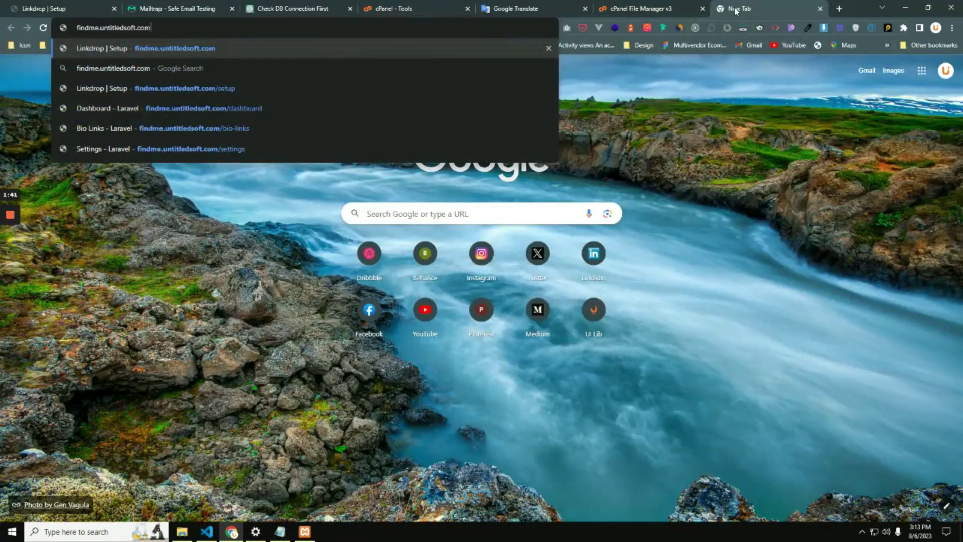
pyautogui.press('Return')
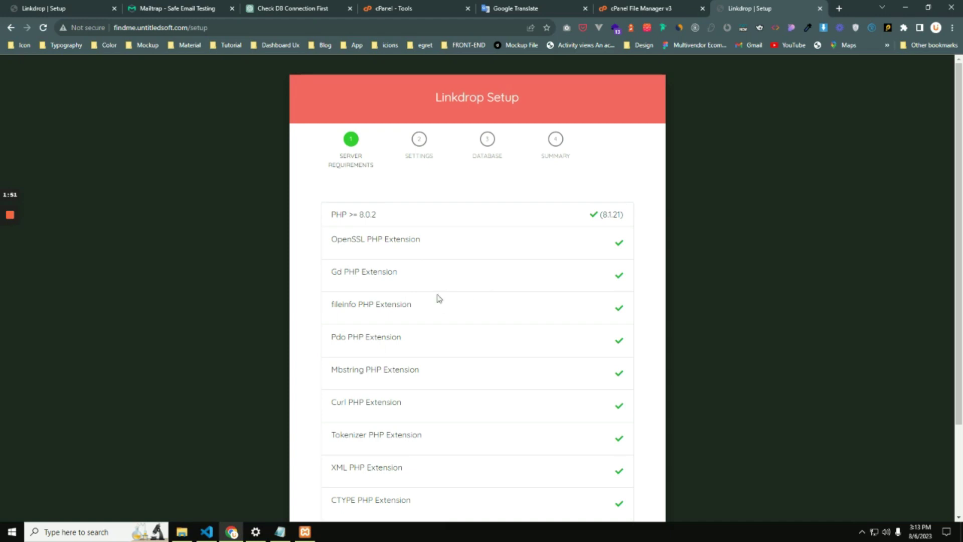
# Step: Review the Server Requirements list, confirming PHP 8.1.21 and every extension pass
pyautogui.scroll(-3, 445, 324)
pyautogui.scroll(3, 447, 325)
pyautogui.scroll(-1, 451, 345)
pyautogui.scroll(-3, 451, 346)
pyautogui.scroll(3, 458, 351)
pyautogui.scroll(-2, 431, 317)
pyautogui.scroll(2, 634, 389)
pyautogui.scroll(-2, 616, 430)
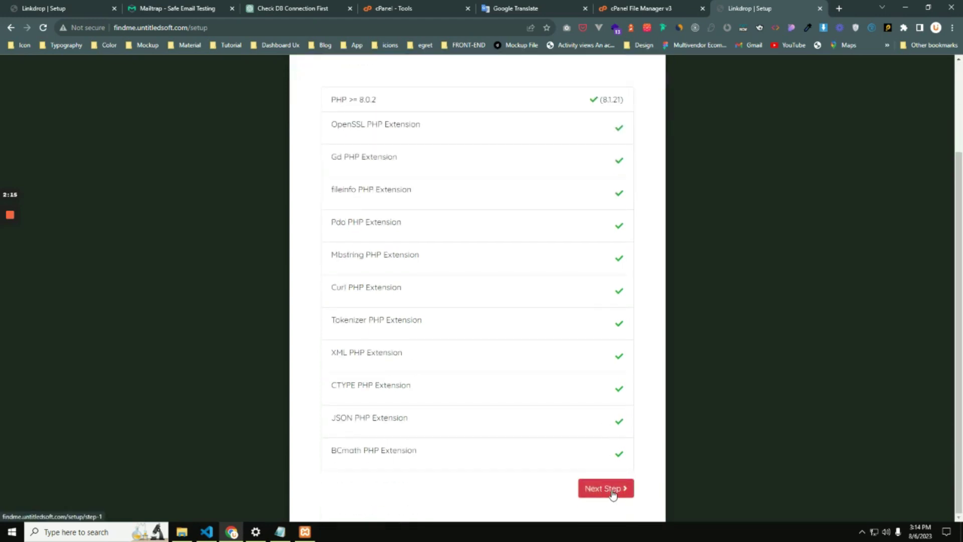
pyautogui.scroll(2, 628, 362)
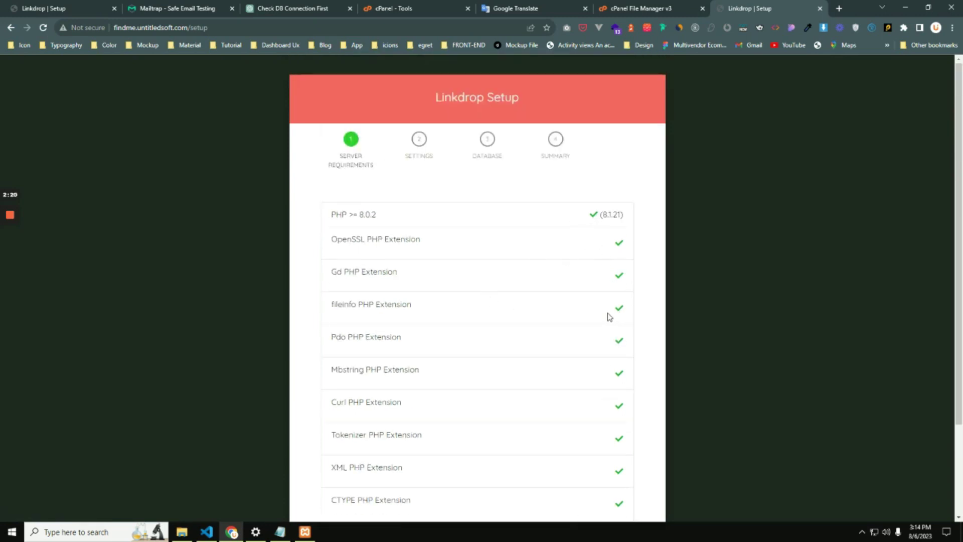
pyautogui.scroll(-2, 610, 357)
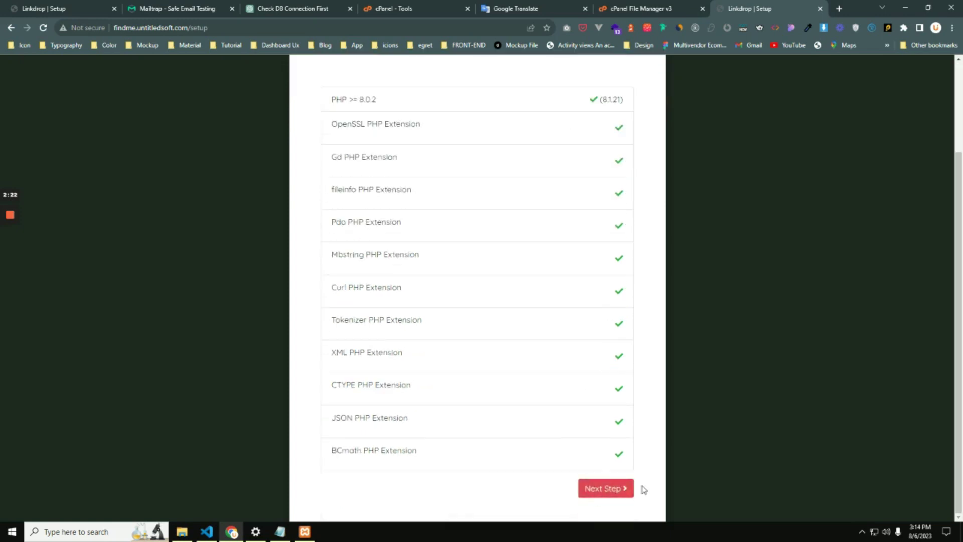
pyautogui.scroll(2, 602, 206)
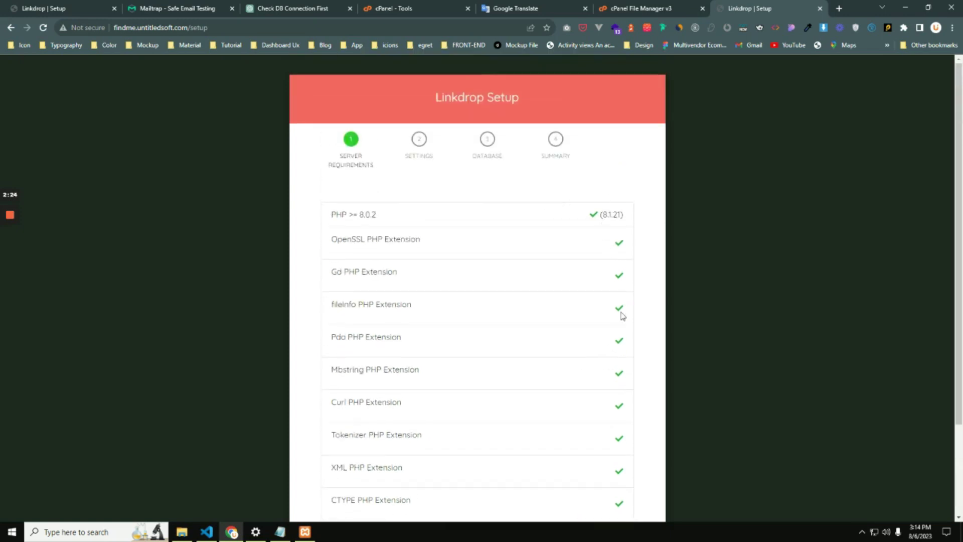
pyautogui.scroll(-2, 620, 336)
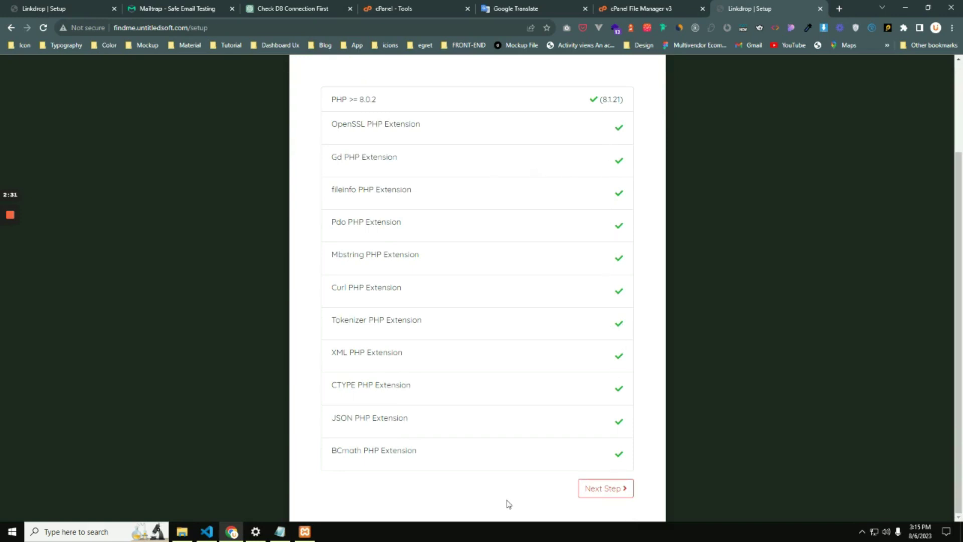
# Step: On the Settings step, set the environment to Production and App Debug Mode to false
pyautogui.click(604, 493)
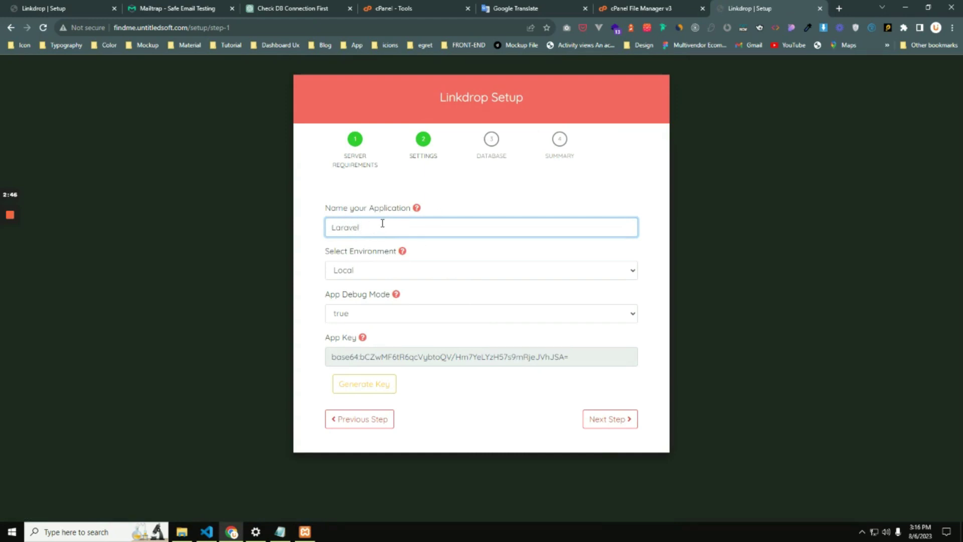
pyautogui.click(306, 275)
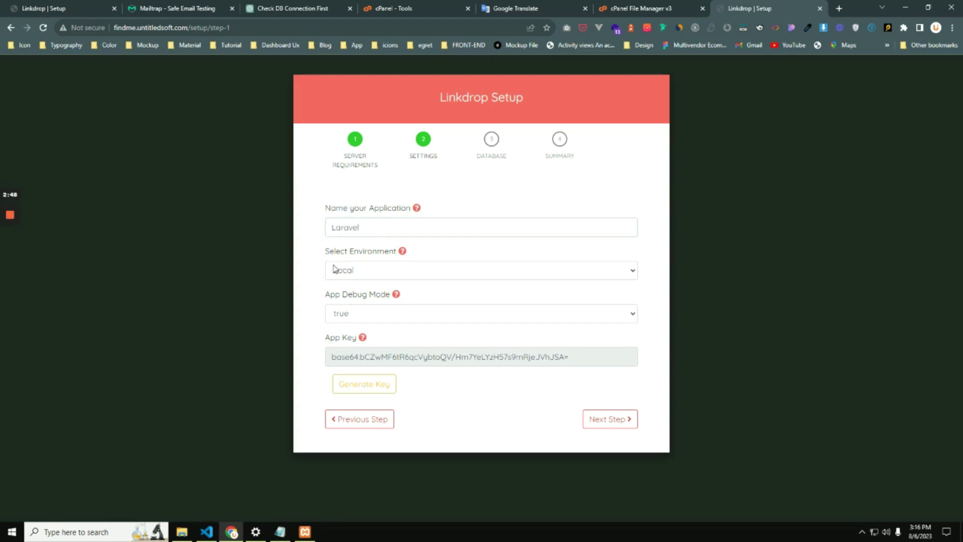
pyautogui.moveTo(325, 257); pyautogui.dragTo(385, 262)
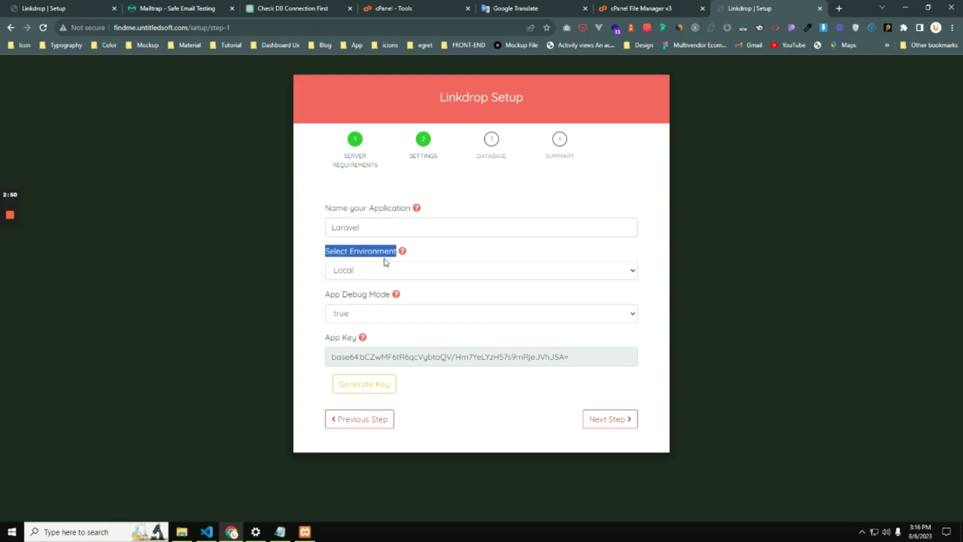
pyautogui.click(375, 282)
pyautogui.click(421, 278)
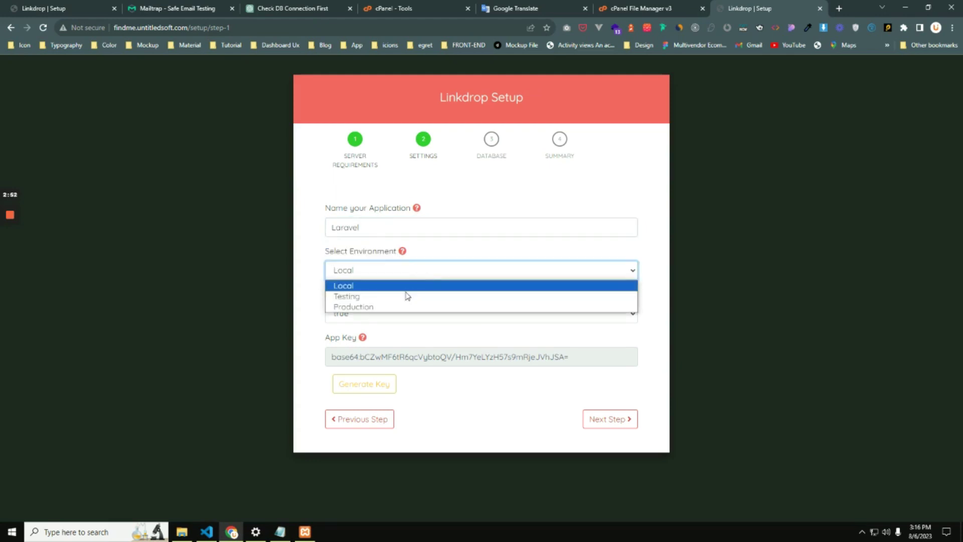
pyautogui.click(388, 307)
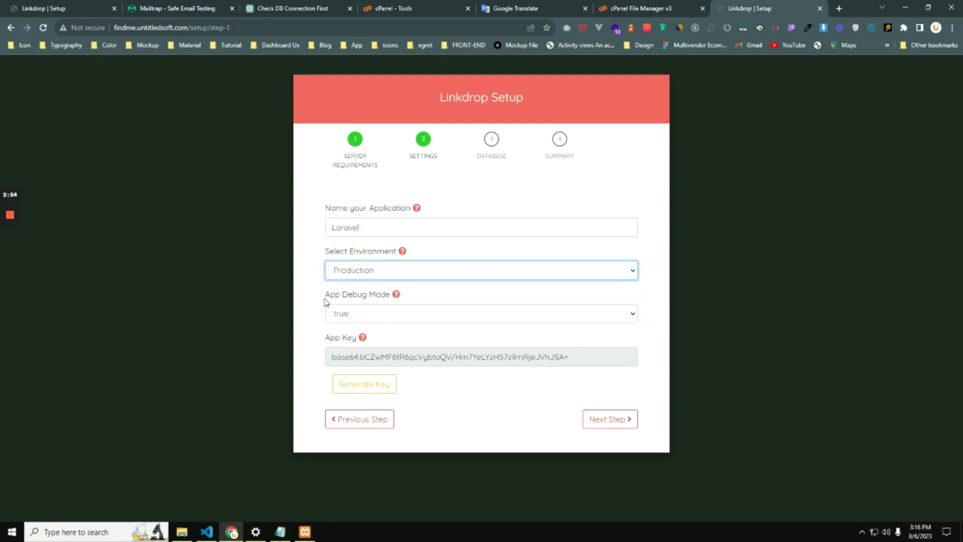
pyautogui.moveTo(324, 302); pyautogui.dragTo(390, 301)
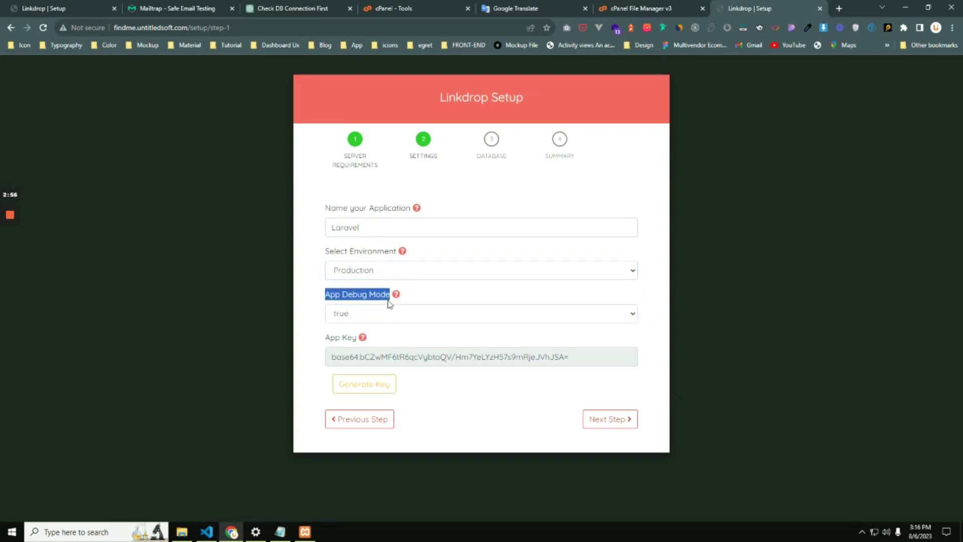
pyautogui.click(372, 314)
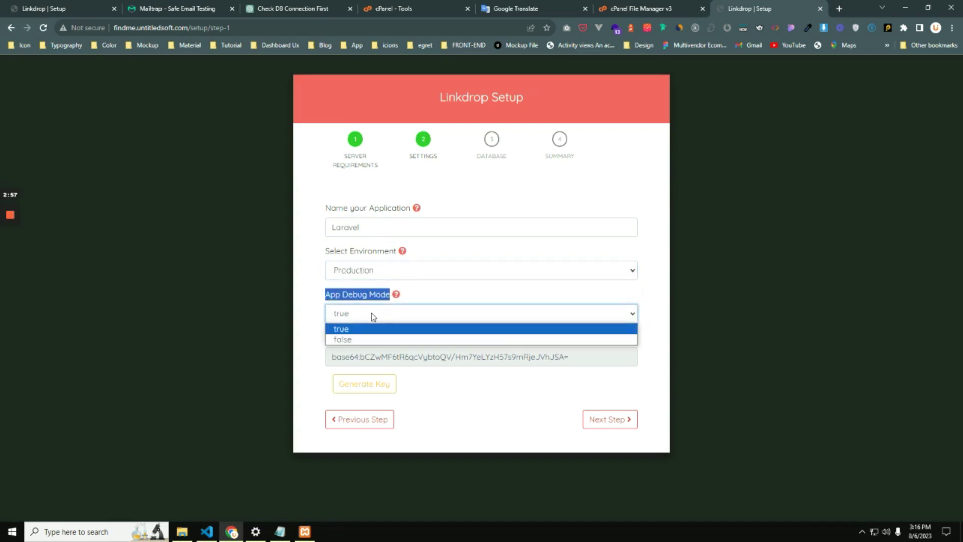
pyautogui.click(365, 340)
pyautogui.click(317, 322)
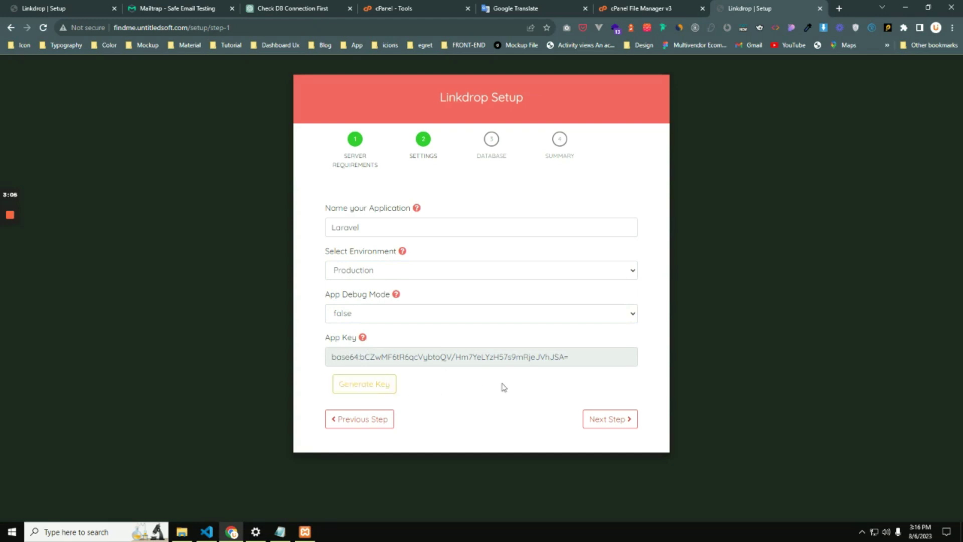
# Step: Advance to the database step and check its name, username and password fields
pyautogui.click(607, 424)
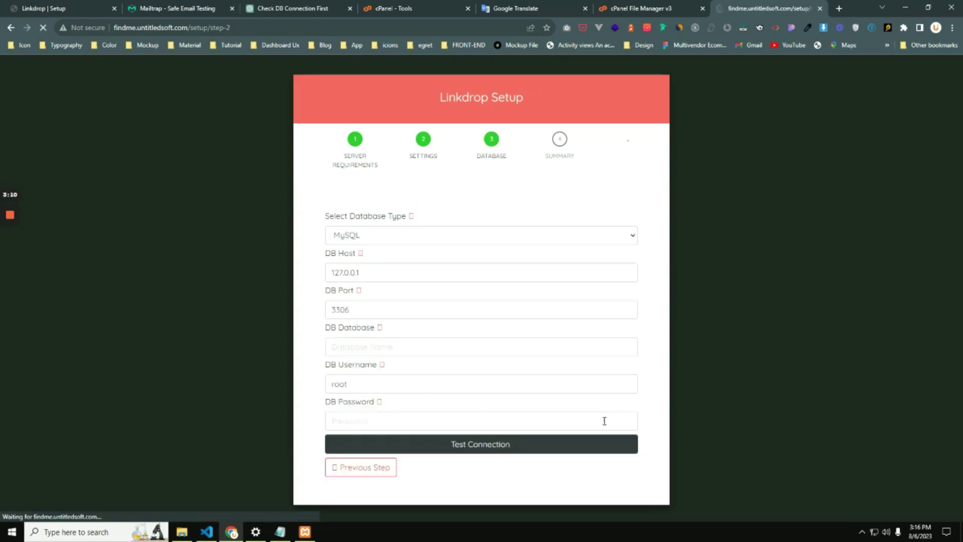
pyautogui.moveTo(325, 216); pyautogui.dragTo(403, 219)
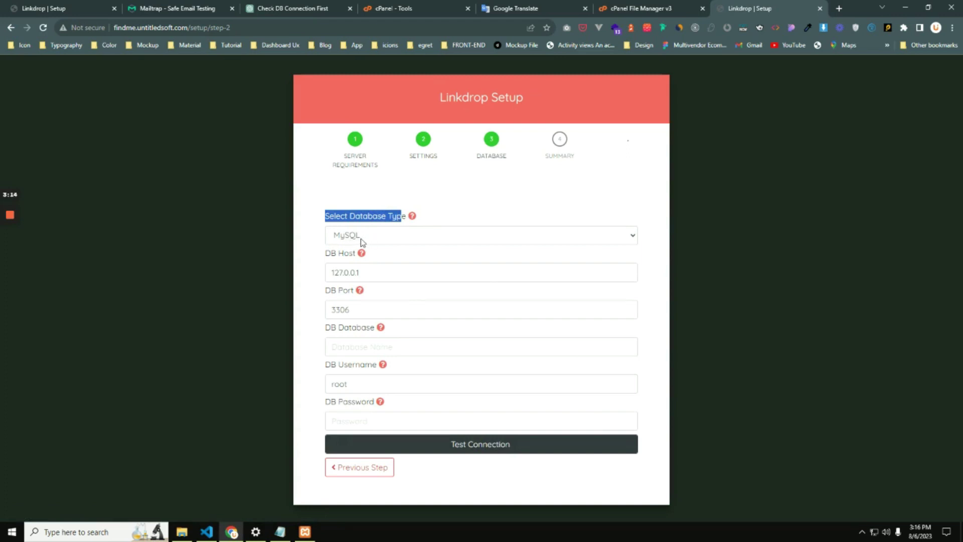
pyautogui.click(302, 353)
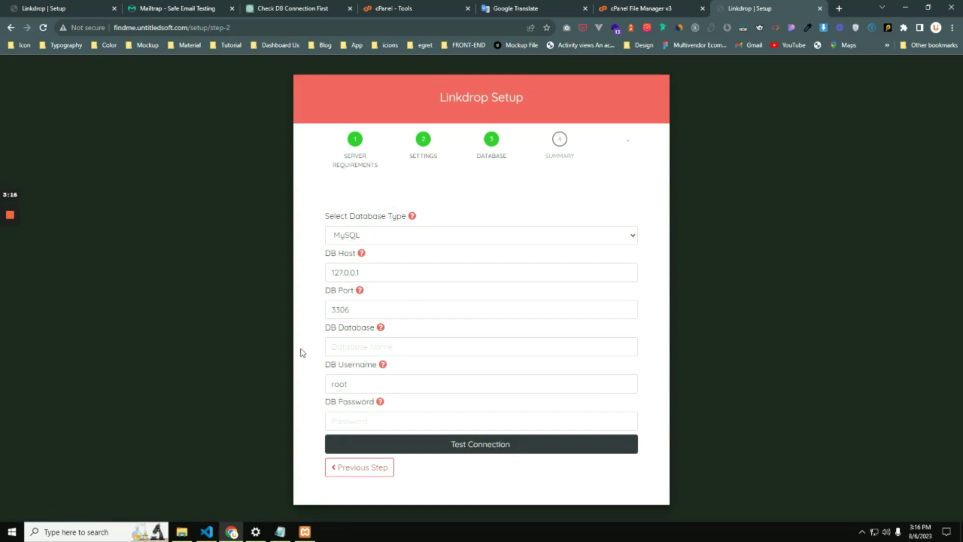
pyautogui.click(342, 347)
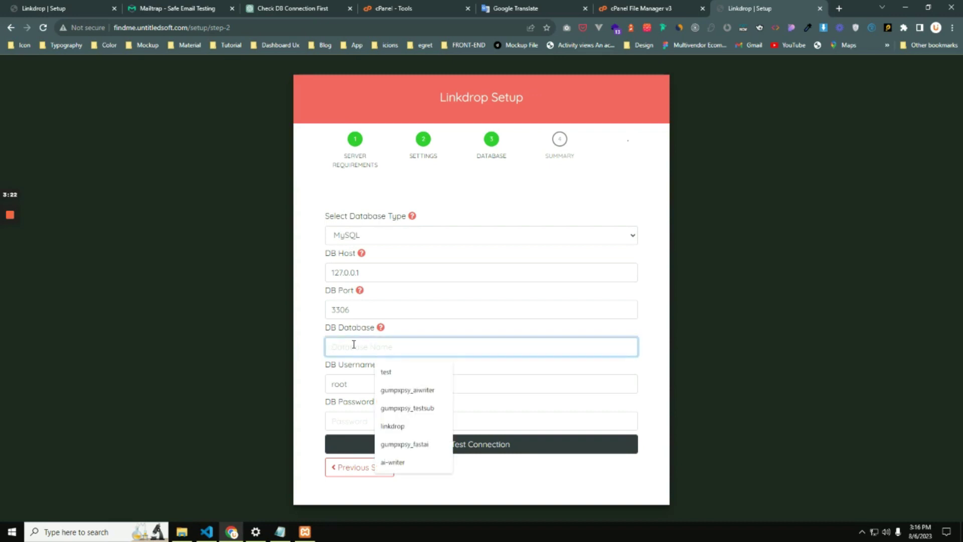
pyautogui.click(350, 384)
pyautogui.click(359, 419)
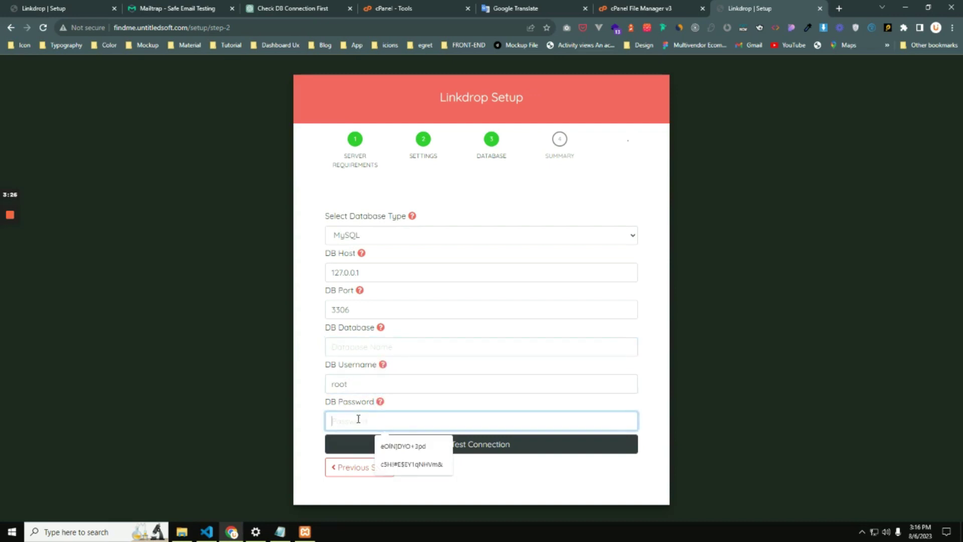
pyautogui.click(311, 385)
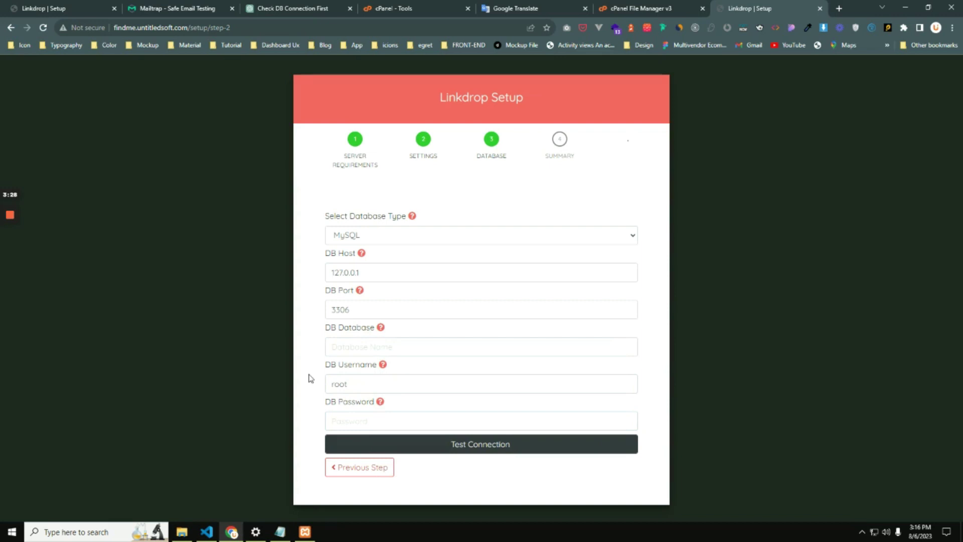
# Step: Fill in the database name, username and password copied from the Notepad notes
pyautogui.click(280, 532)
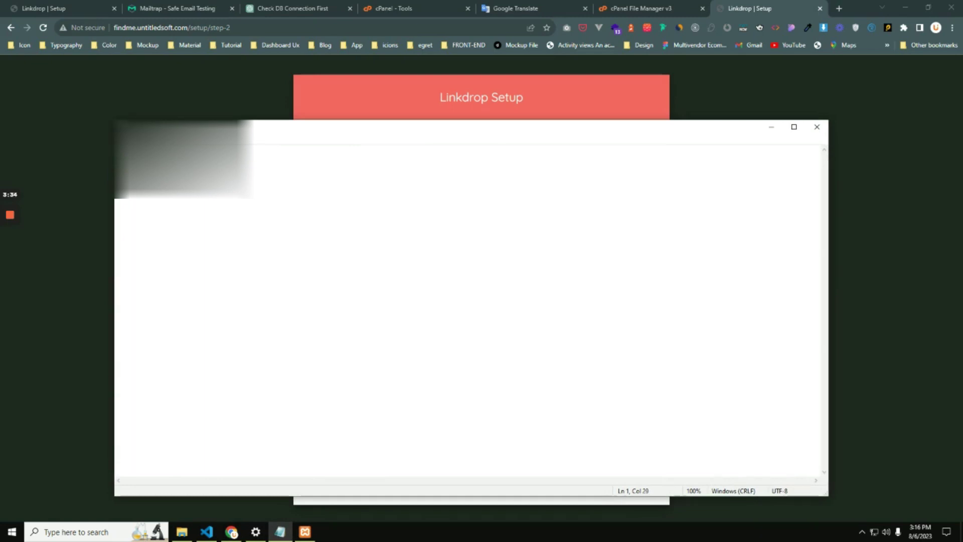
pyautogui.click(772, 127)
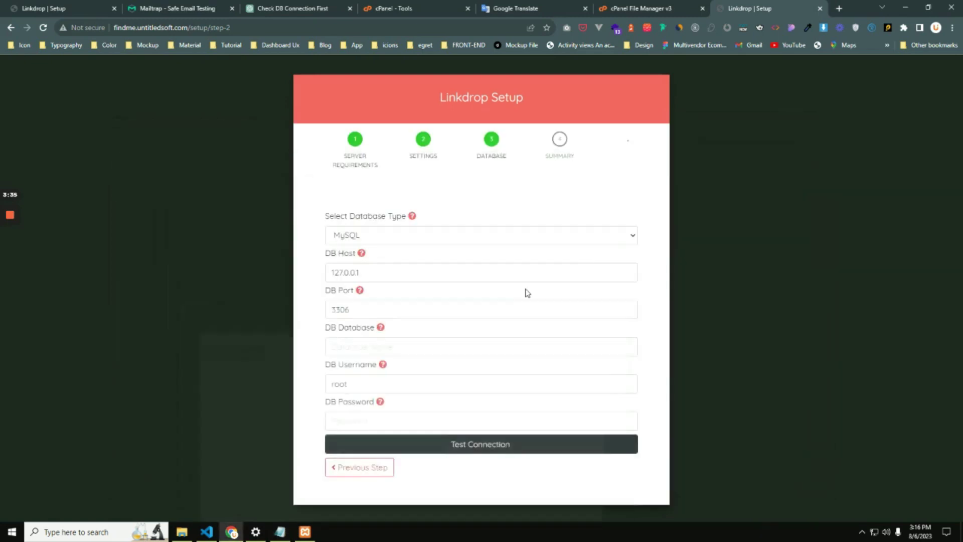
pyautogui.click(377, 346)
pyautogui.hotkey('ctrl', 'v')
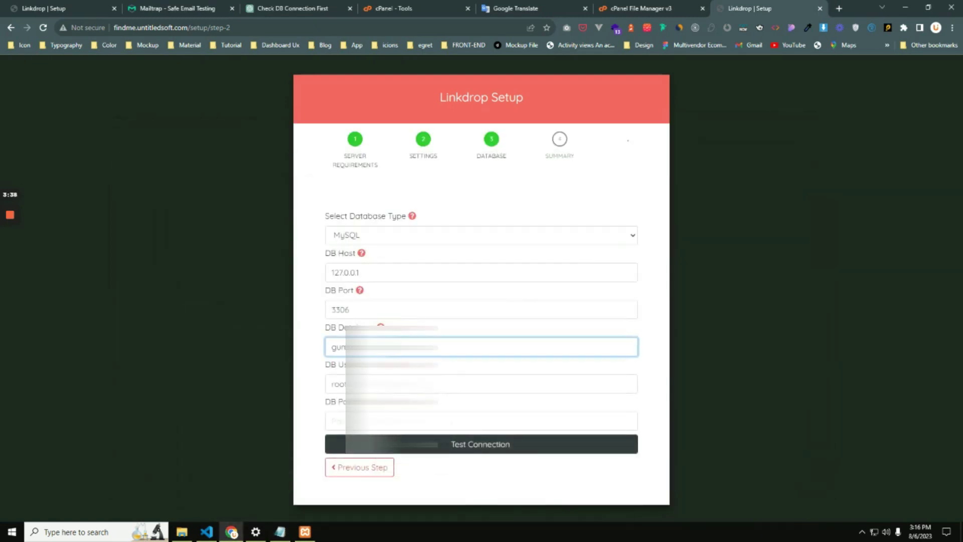
pyautogui.press('Tab')
pyautogui.hotkey('ctrl', 'v')
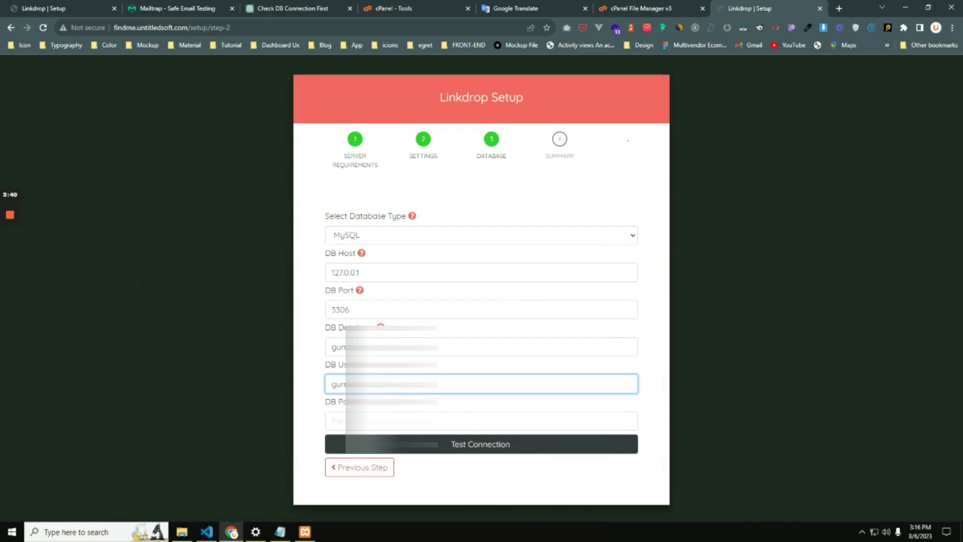
pyautogui.click(280, 532)
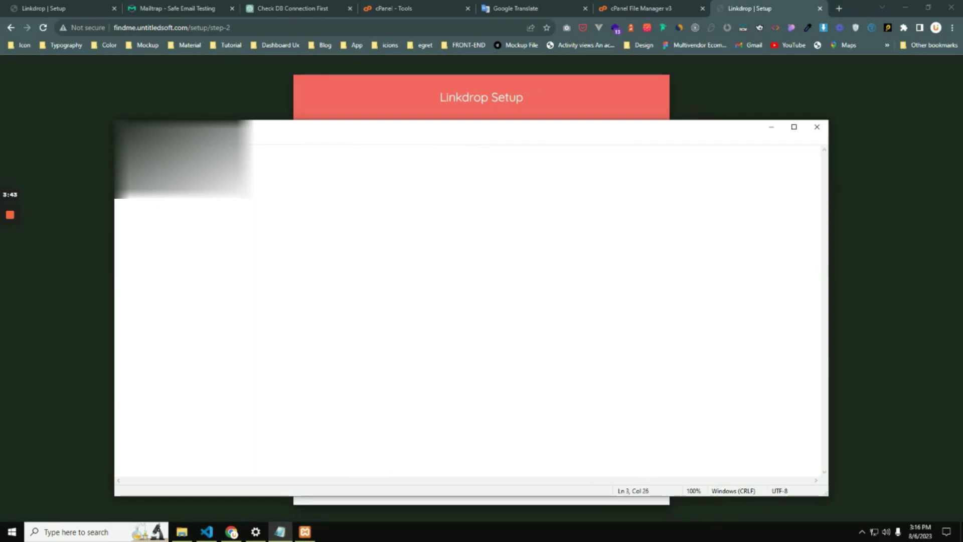
pyautogui.click(772, 127)
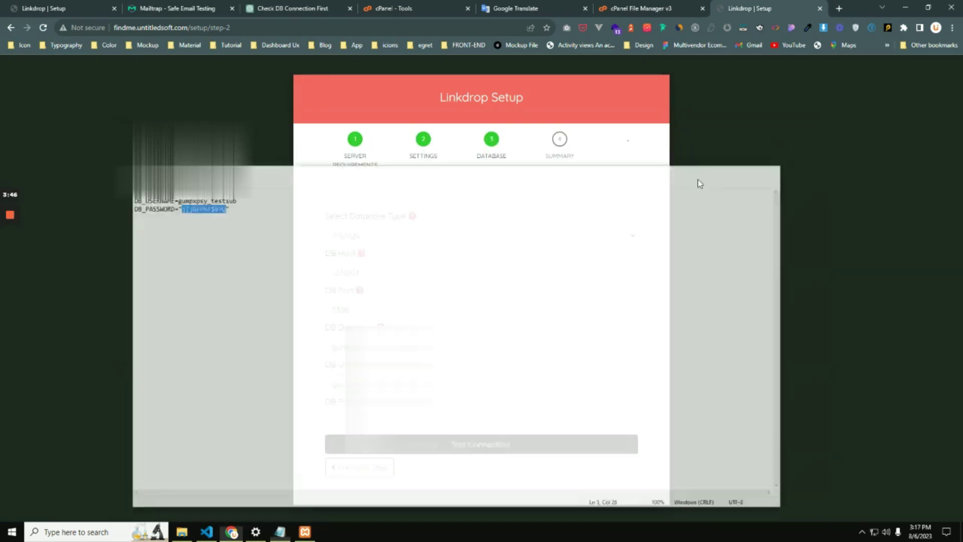
pyautogui.press('Tab')
pyautogui.hotkey('ctrl', 'v')
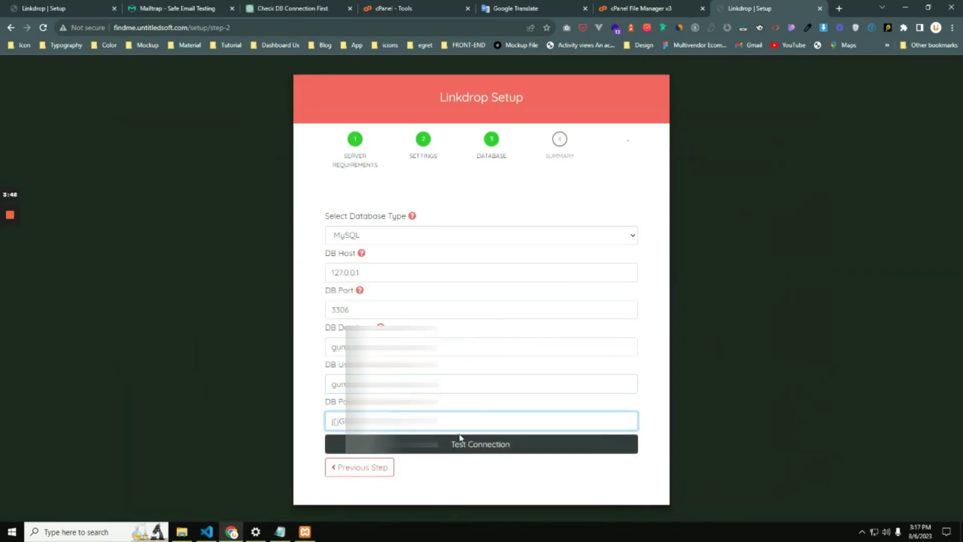
# Step: Test the MySQL connection, confirm the 'Seems okay' message, and continue to the Summary step
pyautogui.click(438, 448)
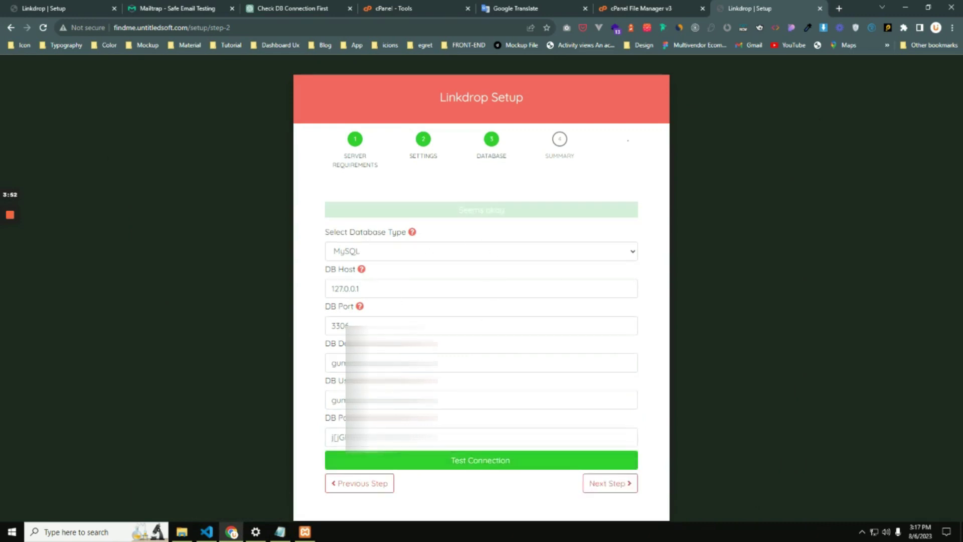
pyautogui.moveTo(459, 213); pyautogui.dragTo(504, 210)
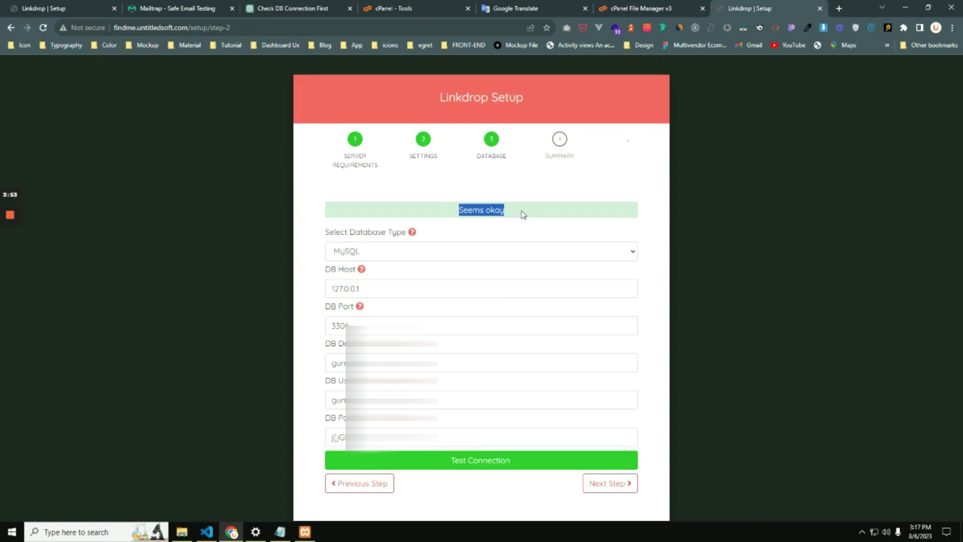
pyautogui.click(452, 194)
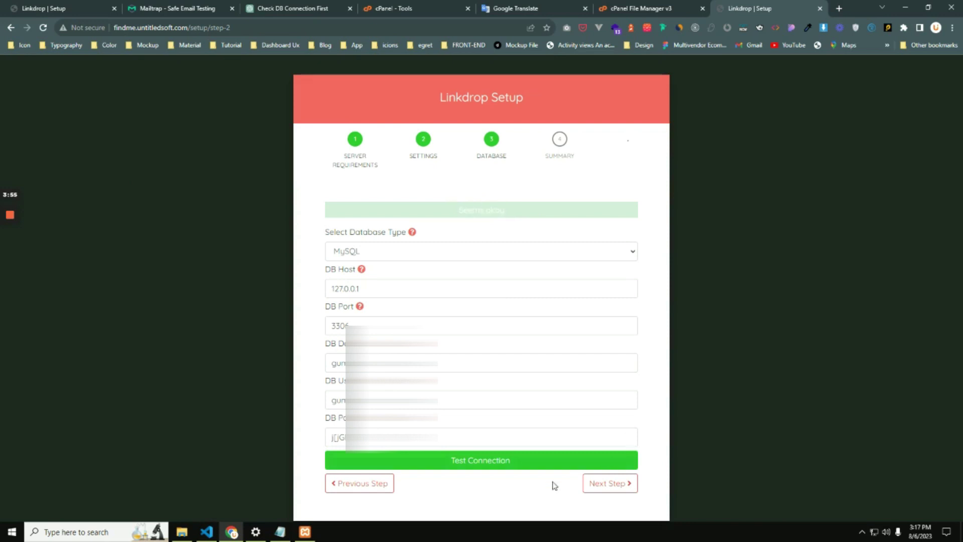
pyautogui.click(608, 489)
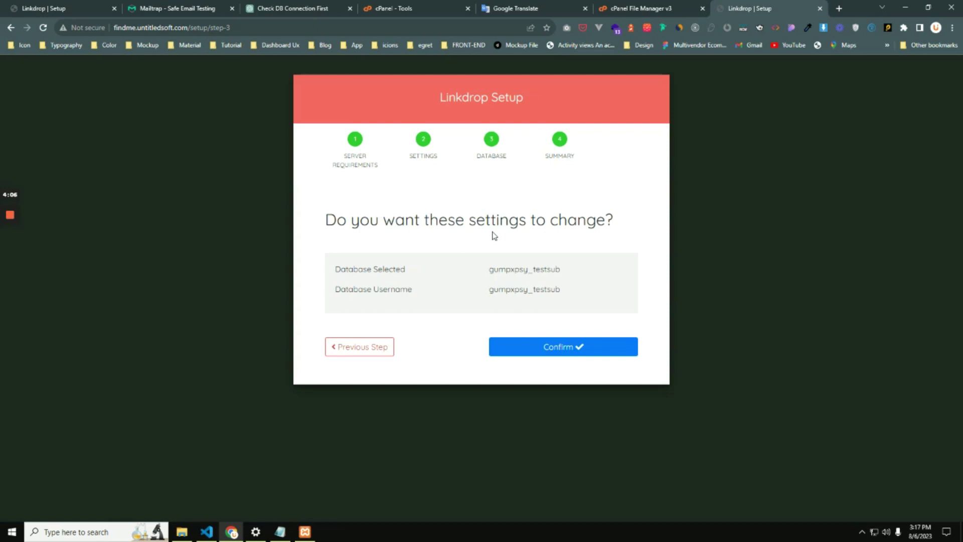
# Step: Confirm the database settings and browse the new 'The One Link for All Your Links' home page
pyautogui.click(562, 350)
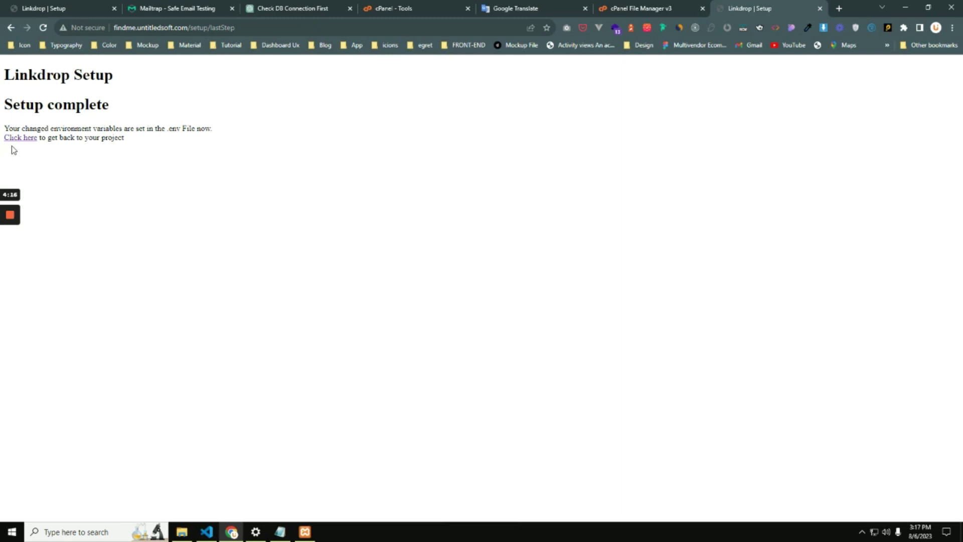
pyautogui.click(27, 142)
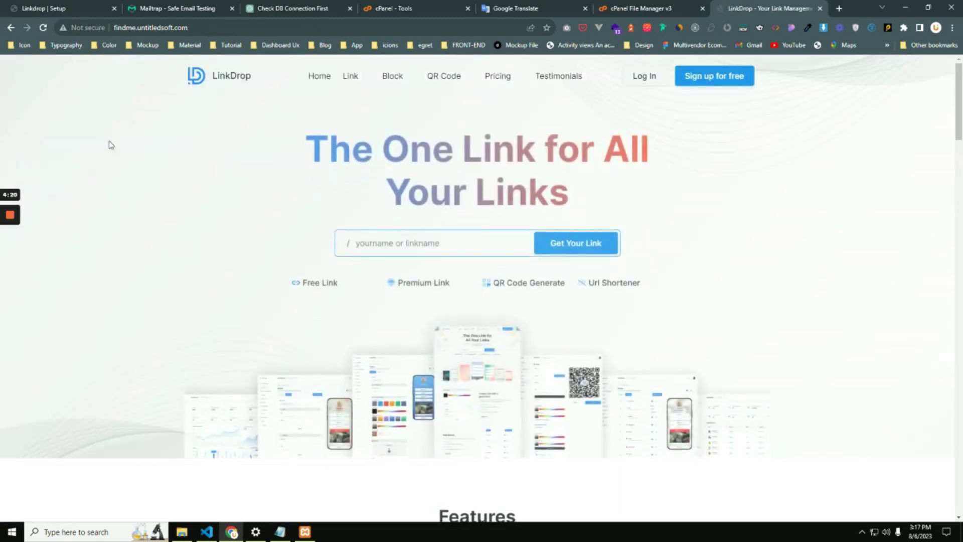
pyautogui.scroll(-15, 452, 371)
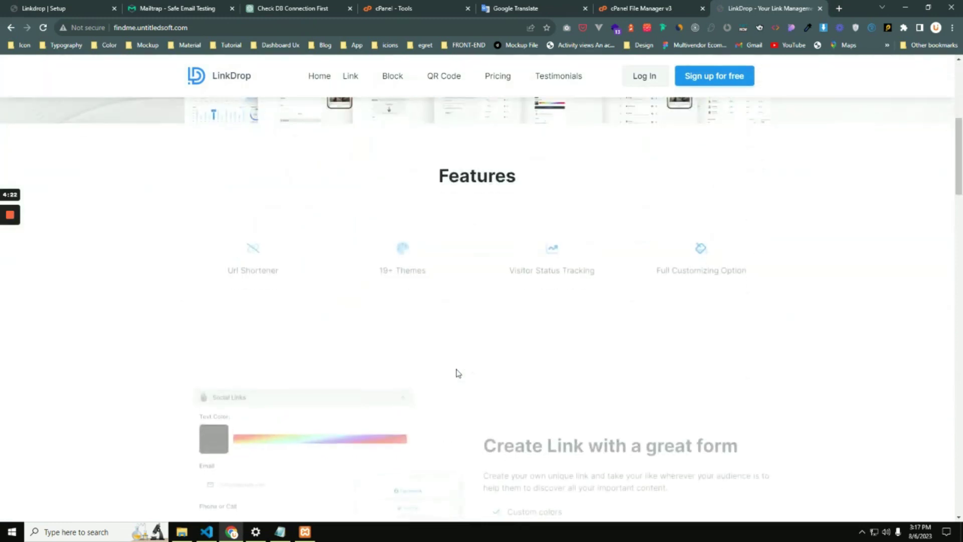
pyautogui.scroll(-10, 459, 374)
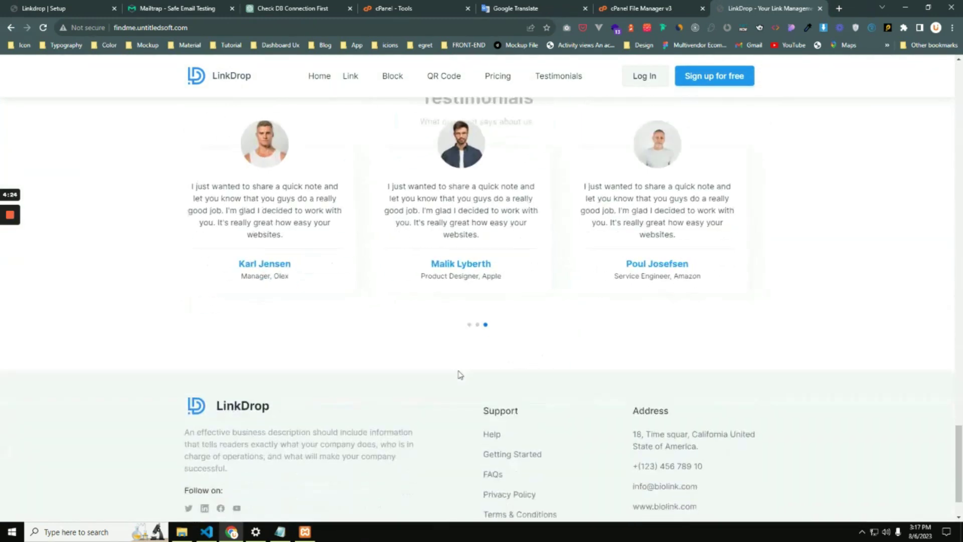
pyautogui.scroll(20, 460, 375)
pyautogui.scroll(2, 462, 375)
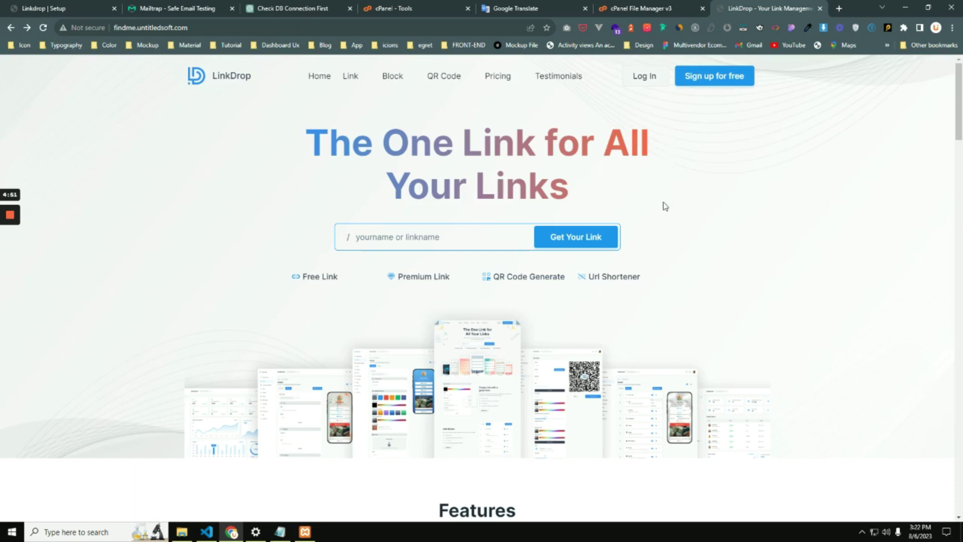
# Step: Log in with the saved super admin email and its password to open the dashboard
pyautogui.click(647, 78)
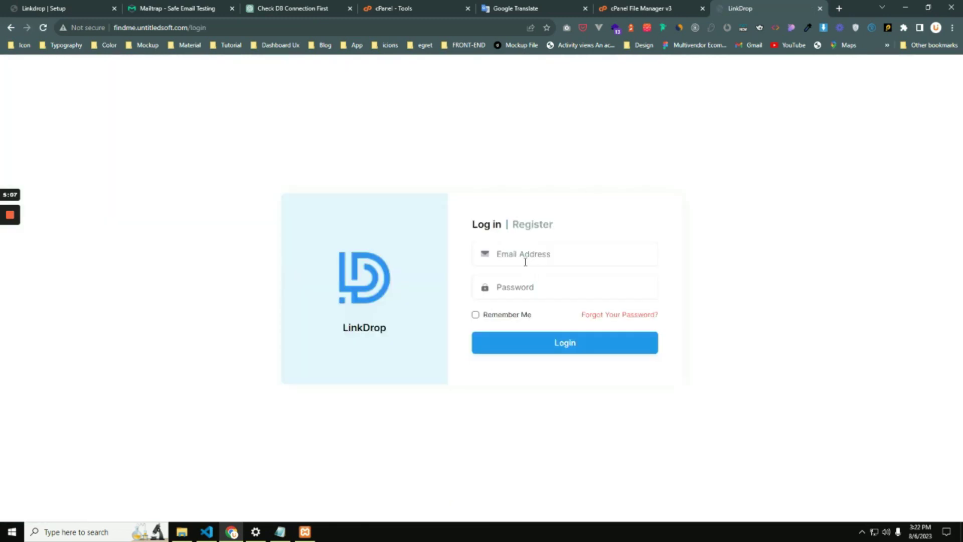
pyautogui.click(526, 257)
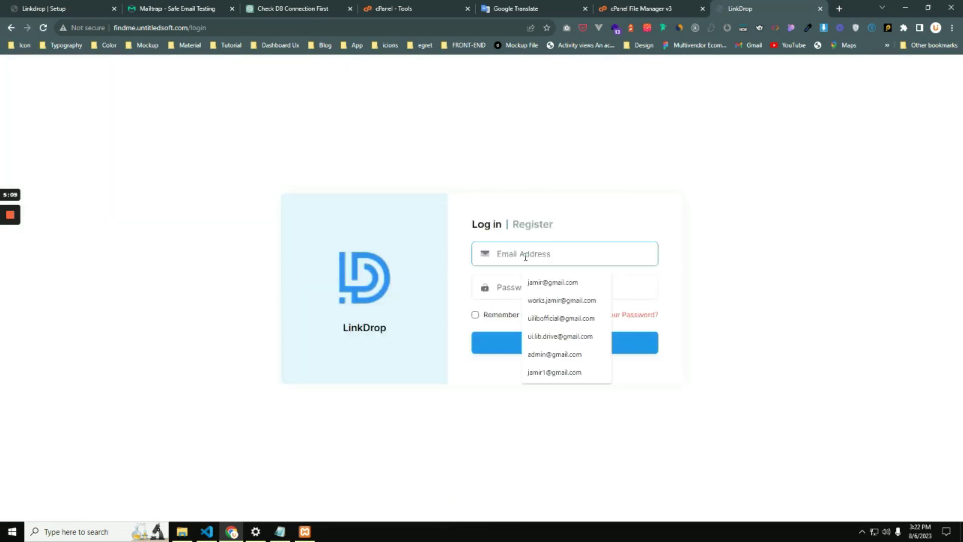
pyautogui.write('super')
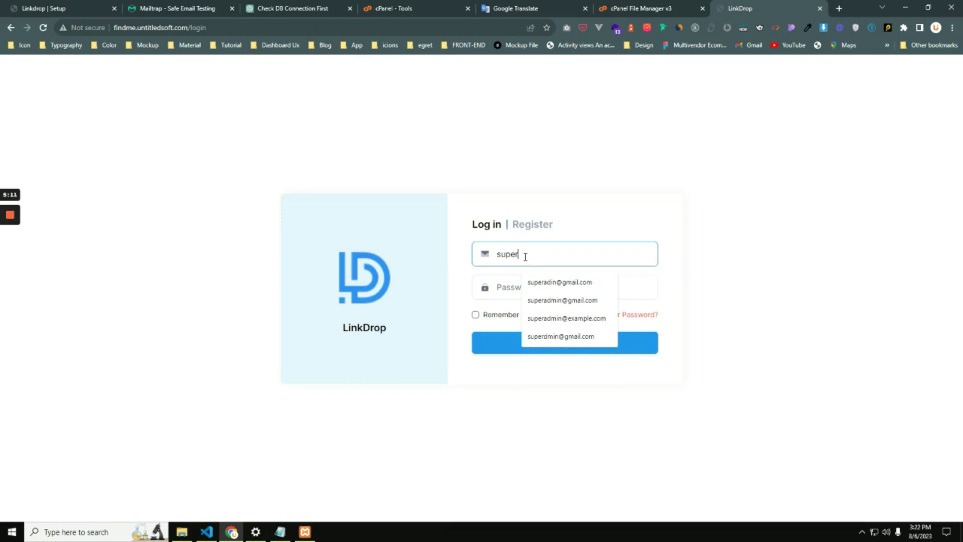
pyautogui.write('a')
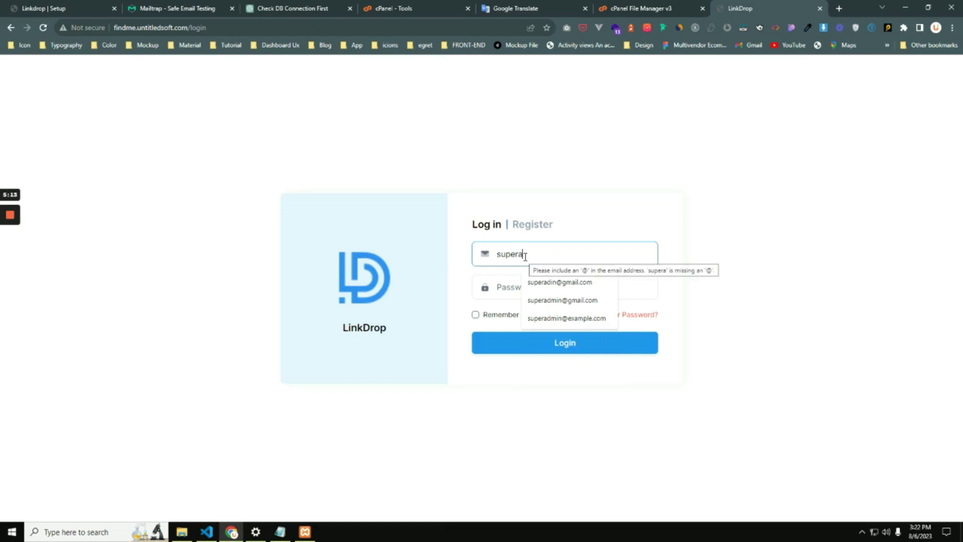
pyautogui.write('dmin')
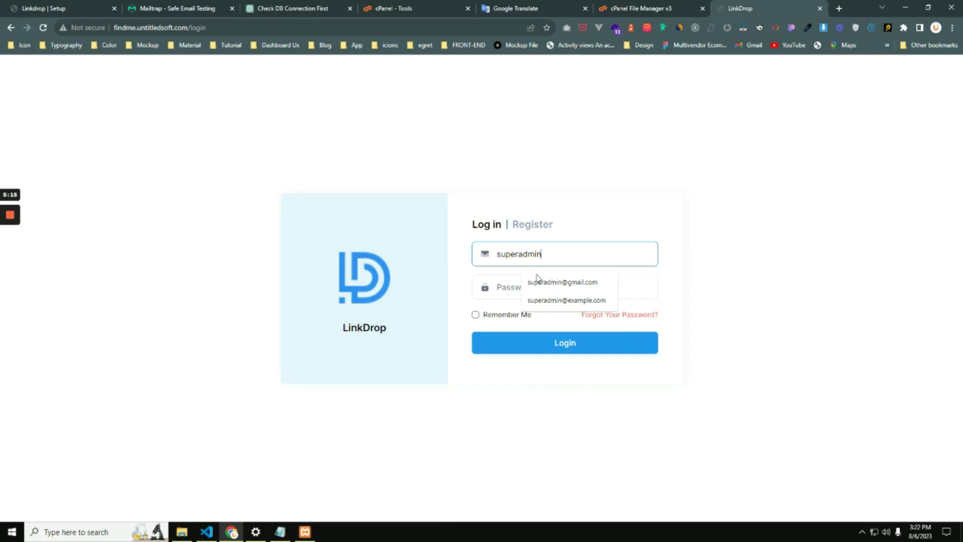
pyautogui.click(568, 289)
pyautogui.doubleClick(505, 253)
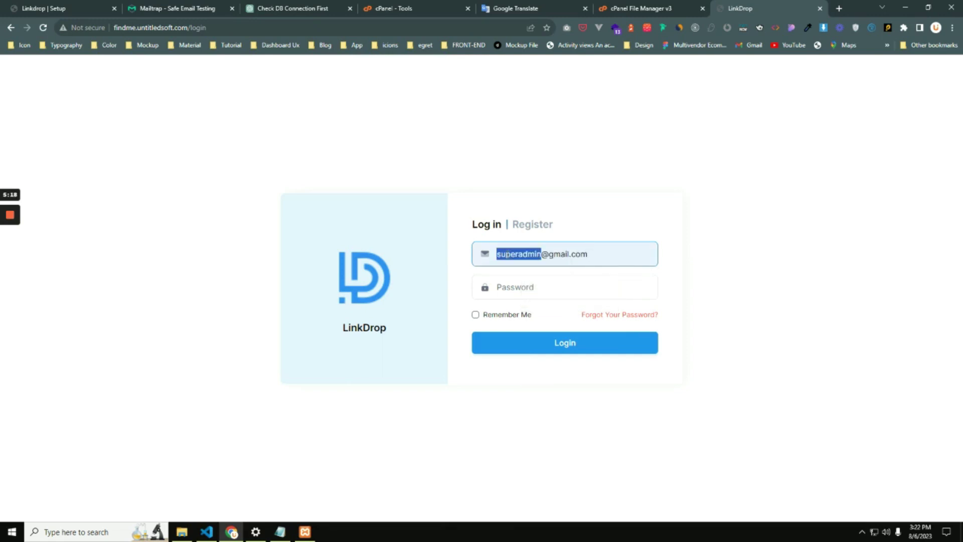
pyautogui.click(519, 290)
pyautogui.hotkey('ctrl', 'v')
pyautogui.click(513, 349)
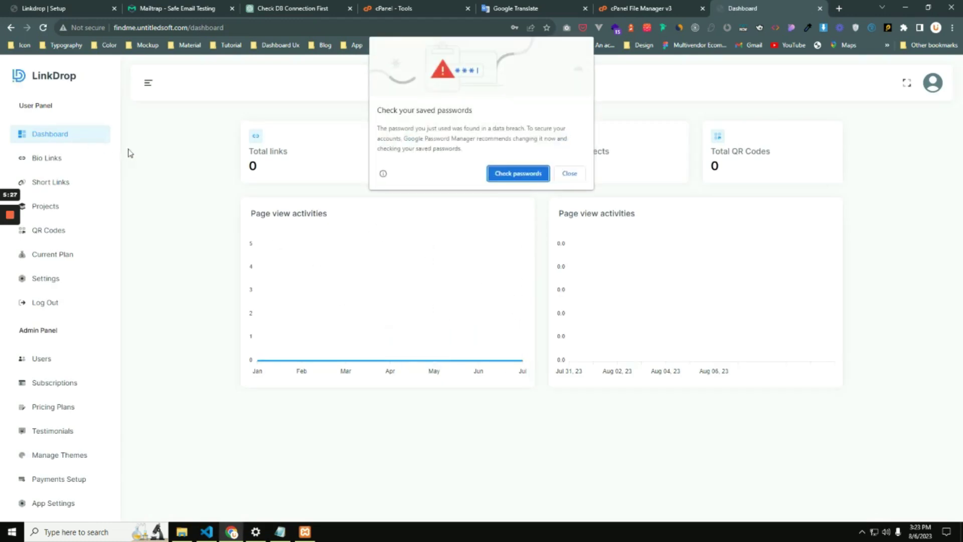
pyautogui.click(569, 174)
pyautogui.scroll(-1, 88, 303)
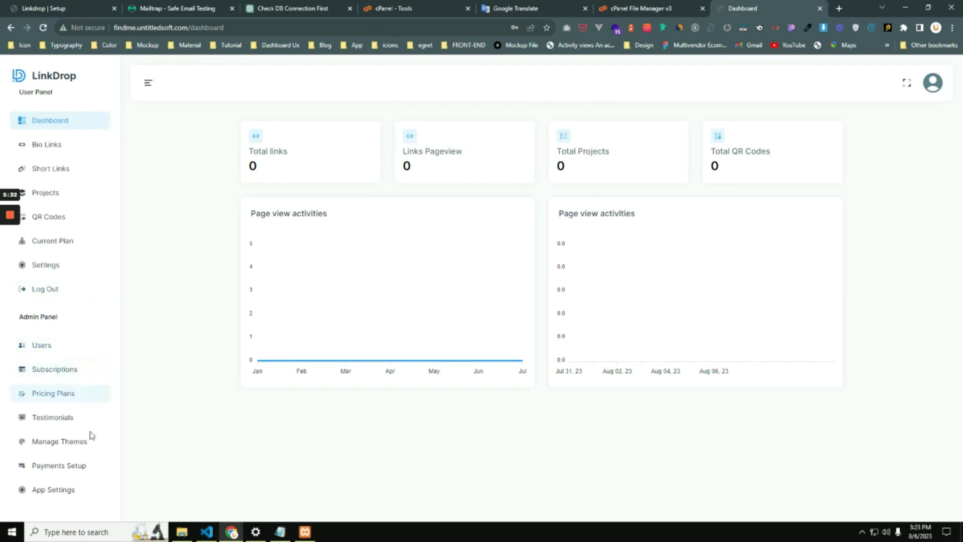
pyautogui.click(52, 495)
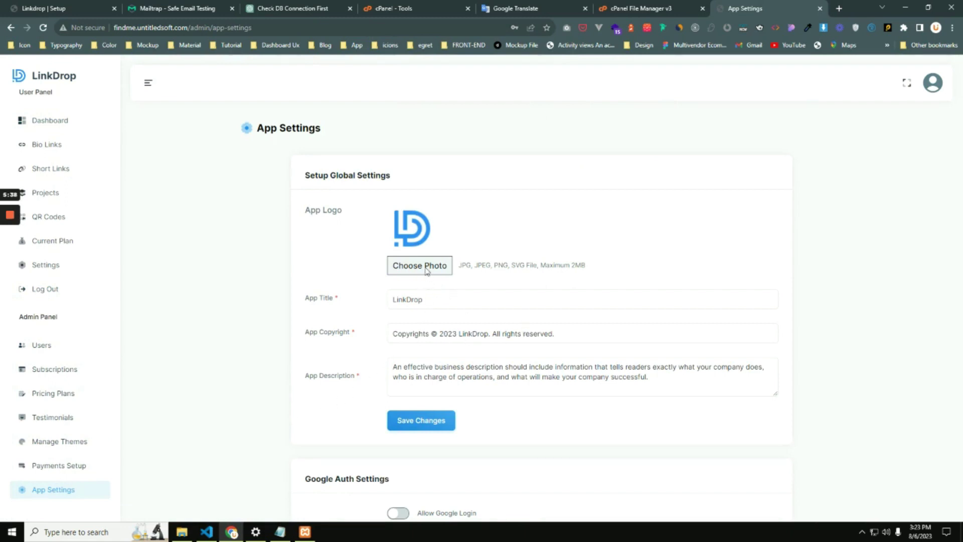
pyautogui.doubleClick(437, 300)
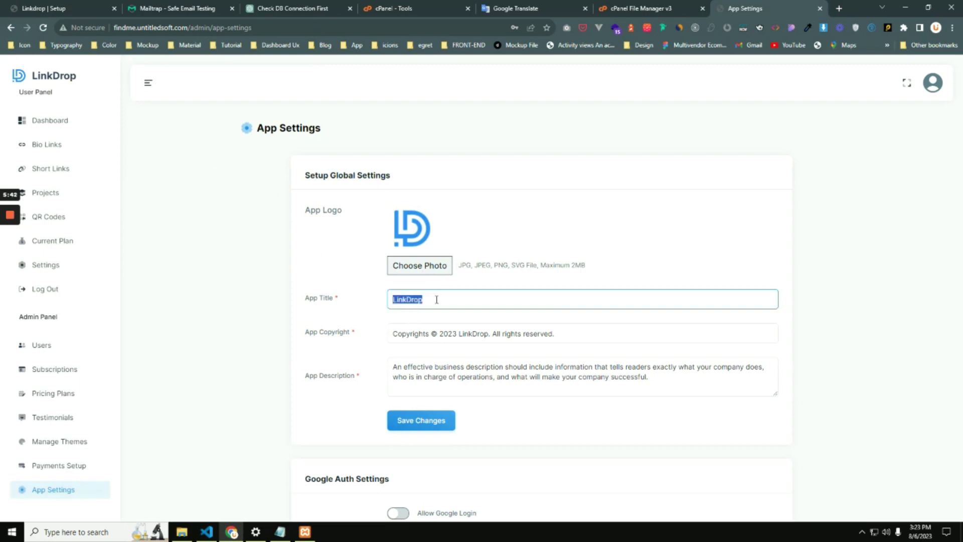
pyautogui.click(577, 333)
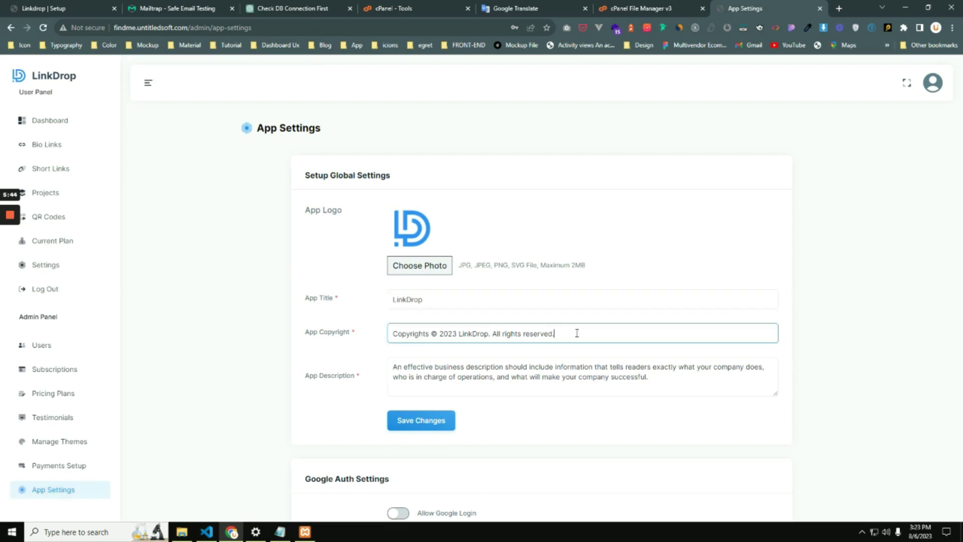
pyautogui.moveTo(650, 378); pyautogui.dragTo(387, 373)
pyautogui.click(423, 387)
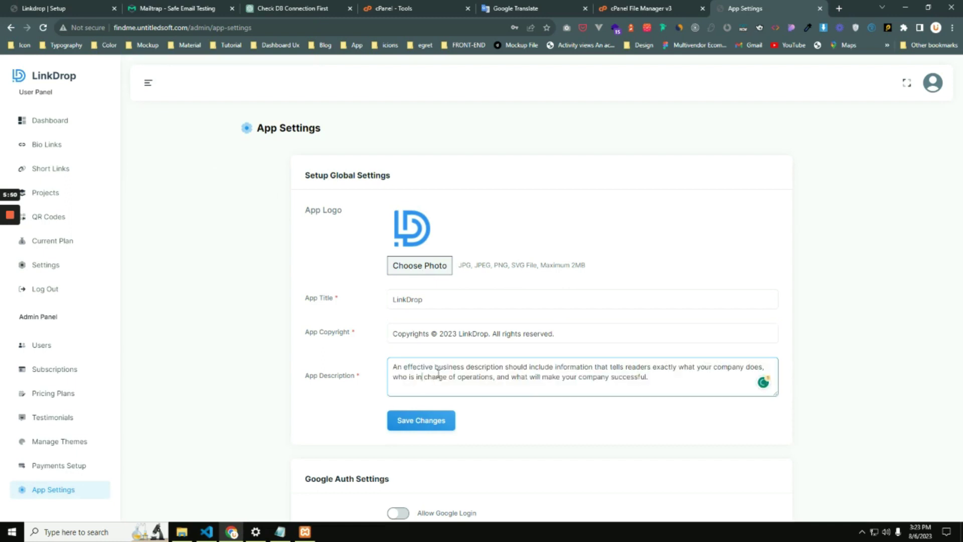
pyautogui.scroll(-6, 446, 375)
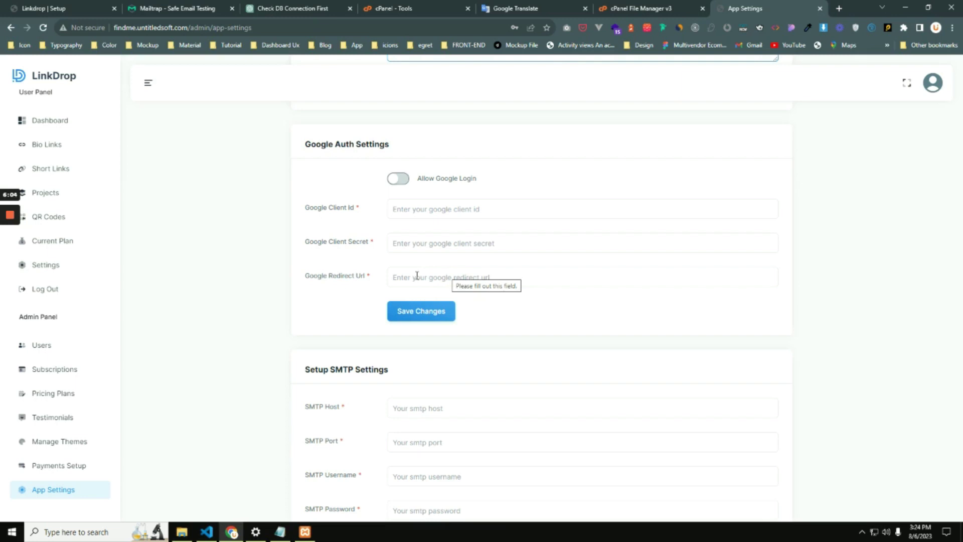
pyautogui.scroll(-3, 417, 276)
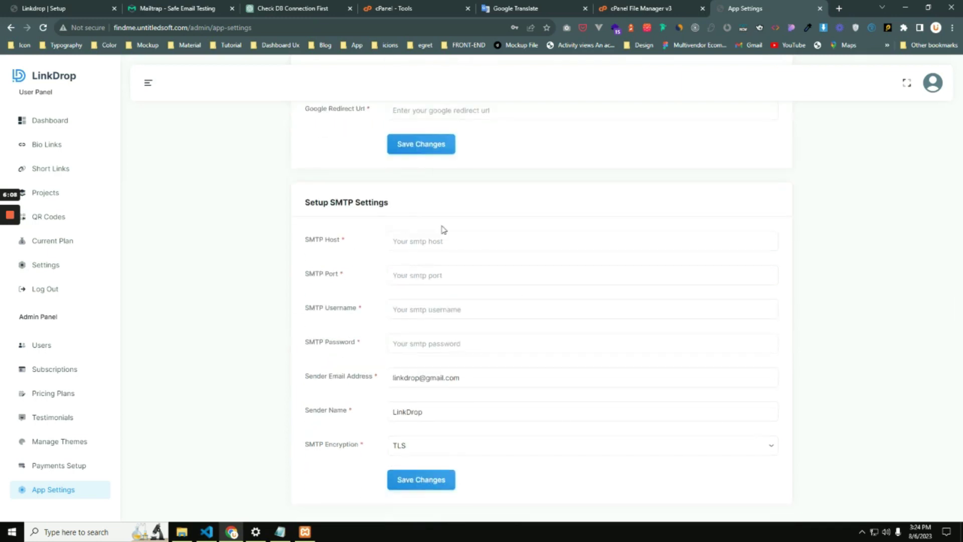
pyautogui.click(430, 243)
pyautogui.click(406, 276)
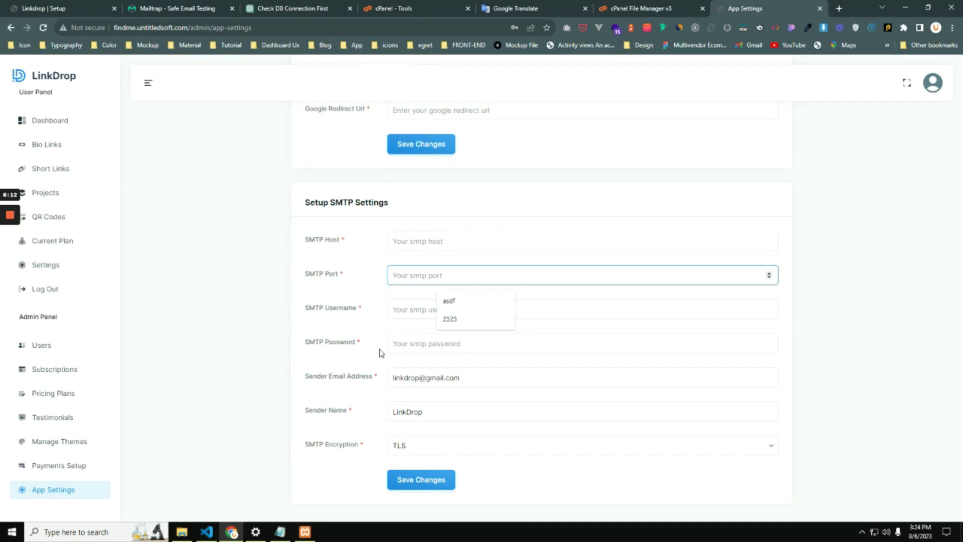
pyautogui.click(369, 249)
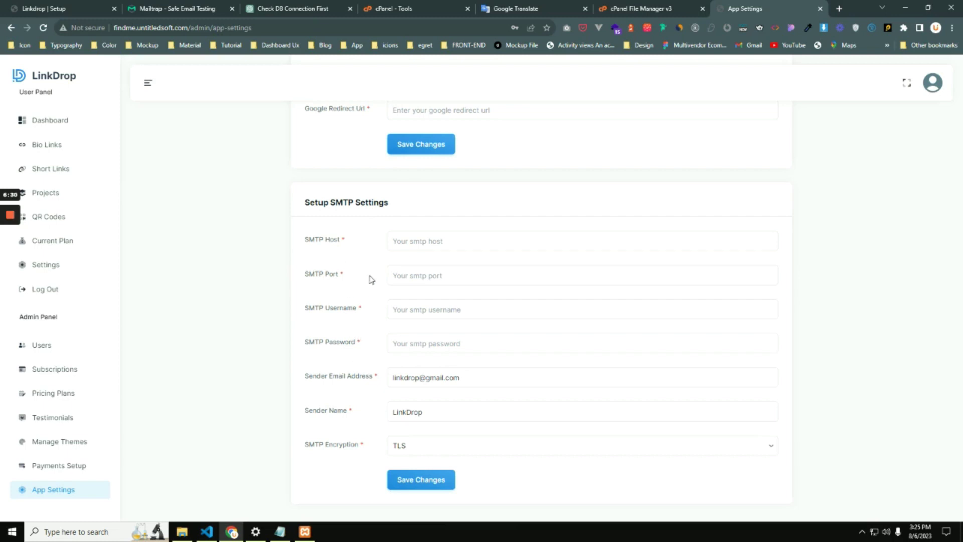
pyautogui.scroll(1, 386, 317)
pyautogui.scroll(5, 391, 321)
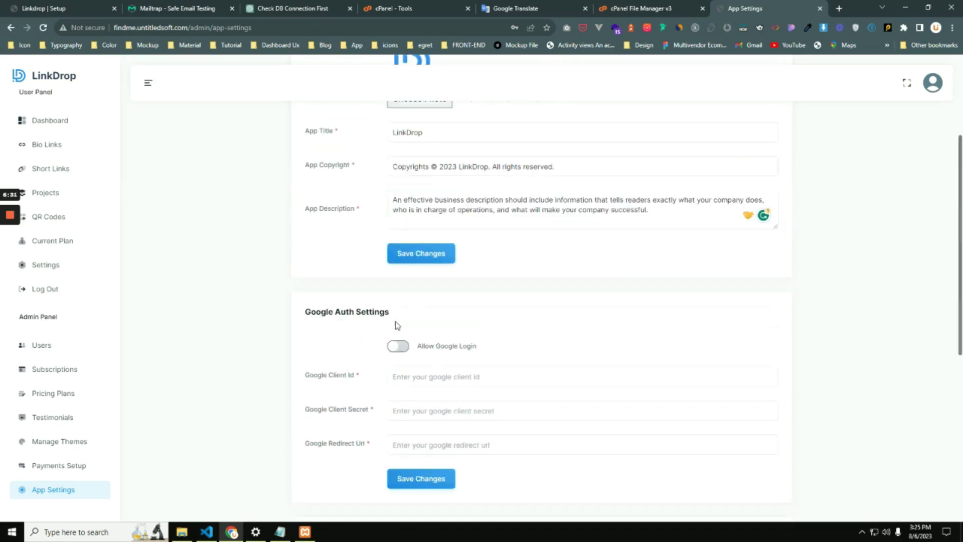
pyautogui.click(431, 377)
pyautogui.click(417, 411)
pyautogui.click(417, 445)
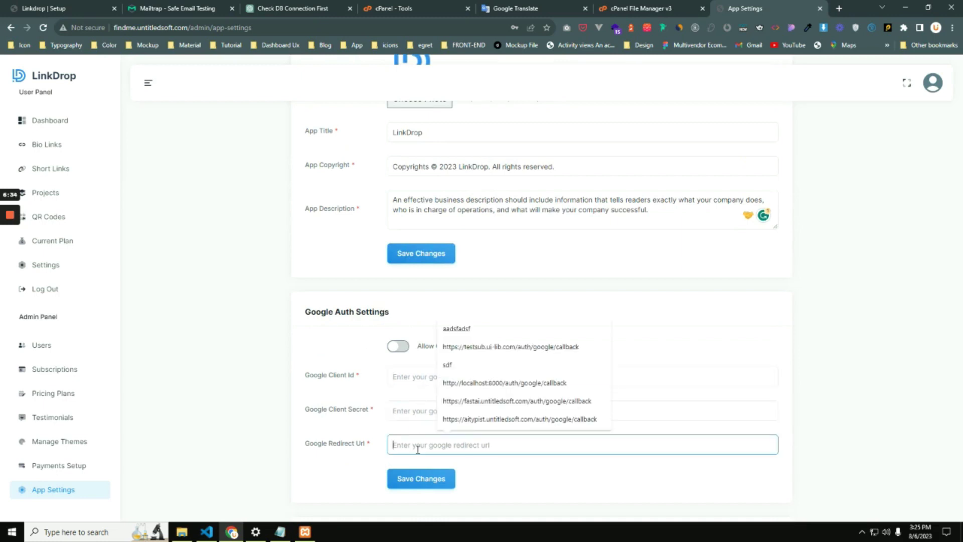
pyautogui.click(376, 385)
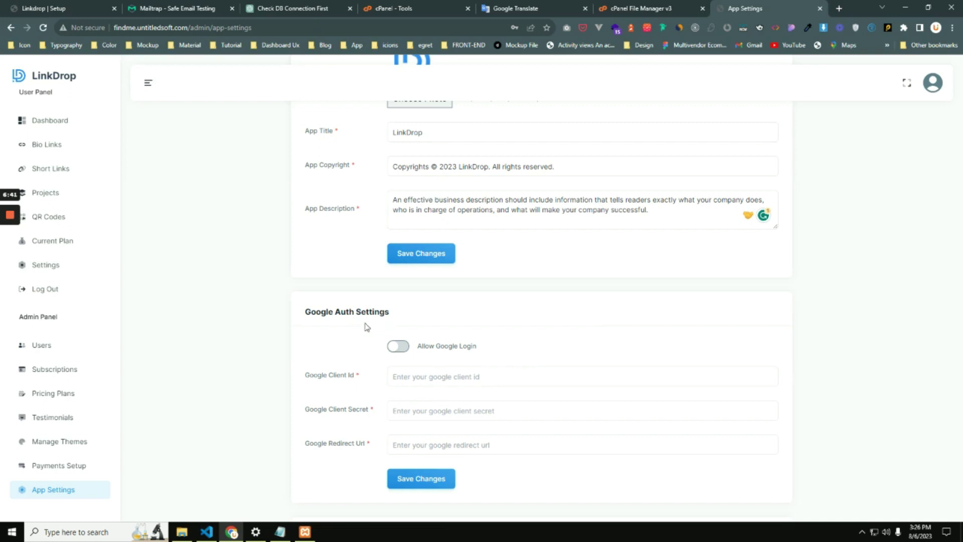
pyautogui.click(414, 379)
pyautogui.click(410, 409)
pyautogui.click(411, 441)
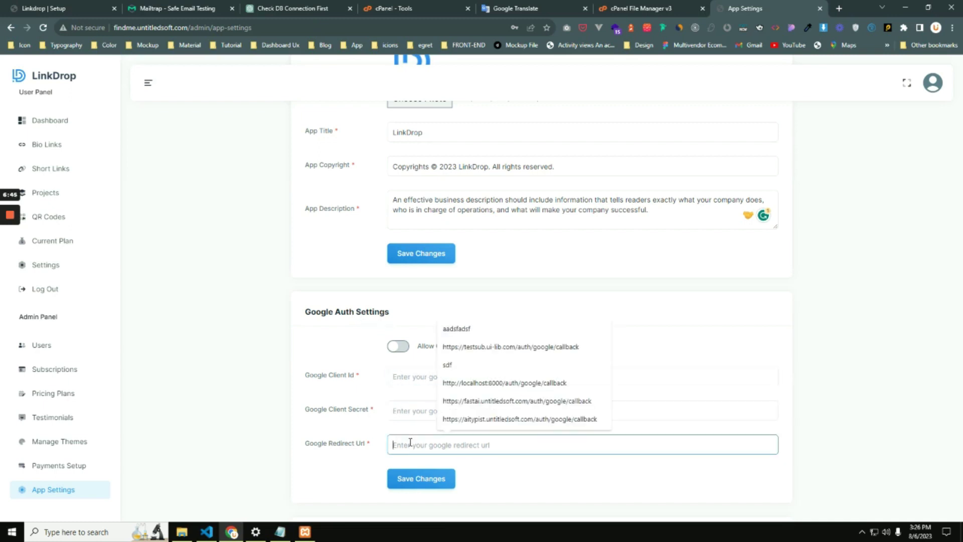
pyautogui.click(361, 353)
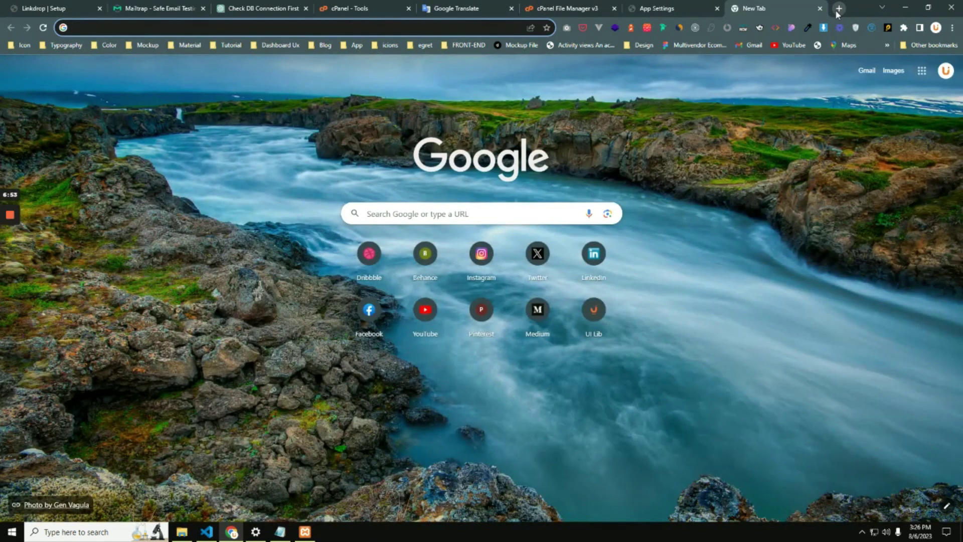
# Step: Search 'google console' and open the Google Cloud Console result on the LinkDrop project
pyautogui.write('goo')
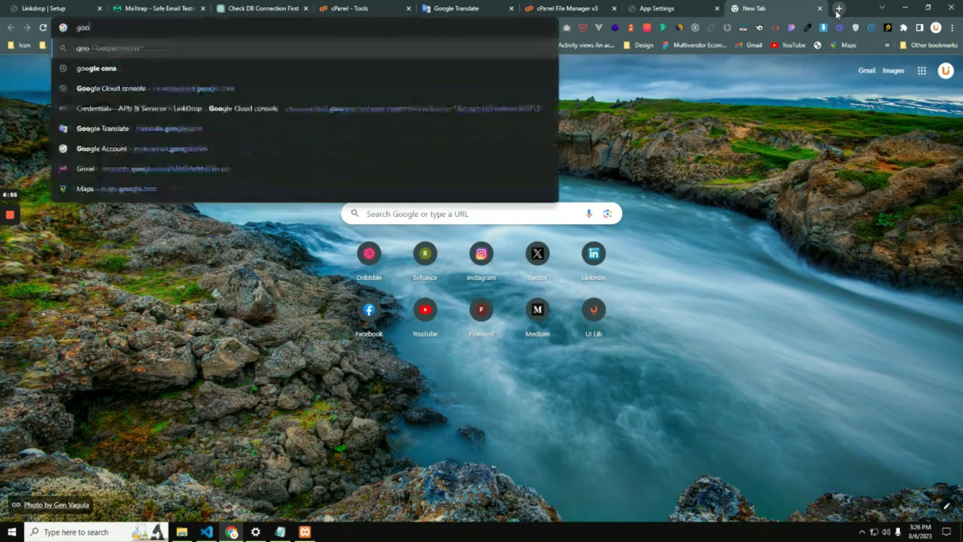
pyautogui.write('gle console')
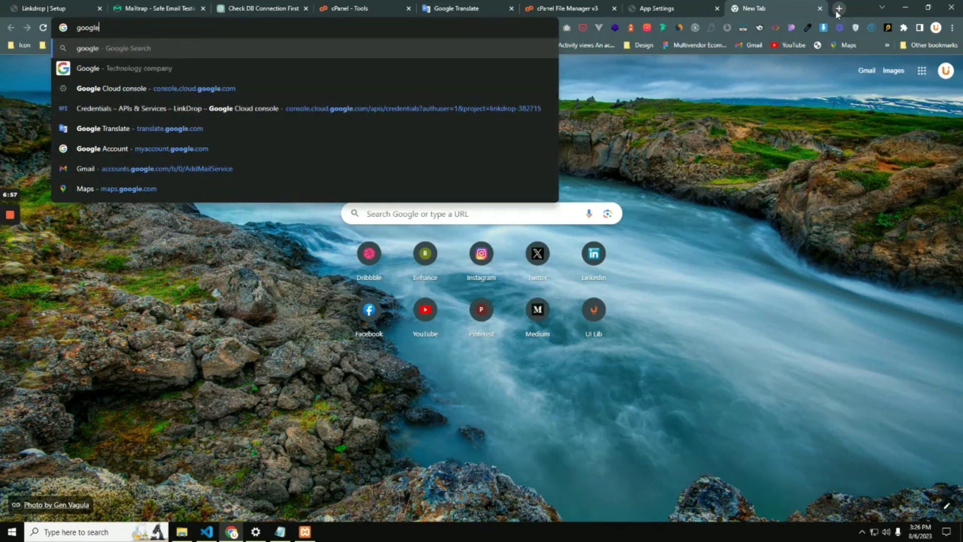
pyautogui.press('Return')
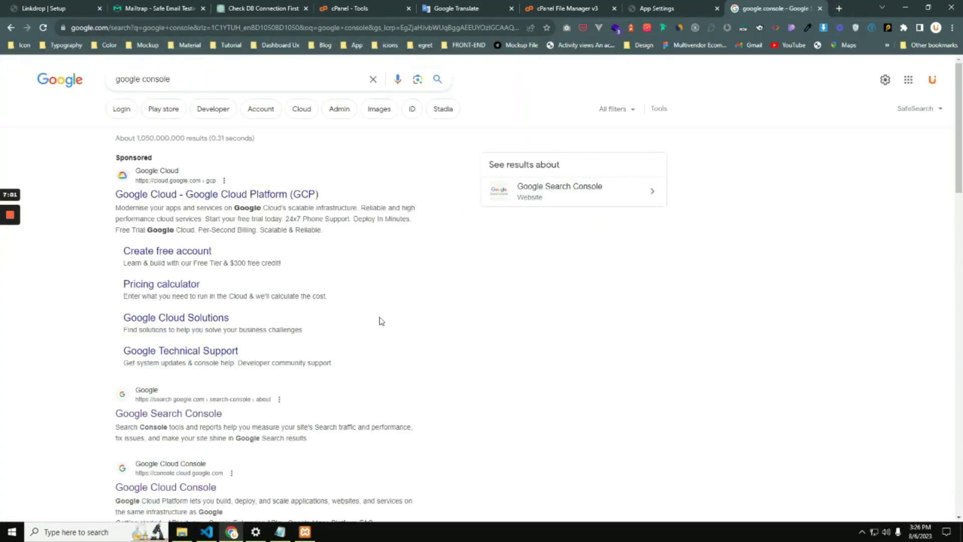
pyautogui.scroll(-3, 185, 496)
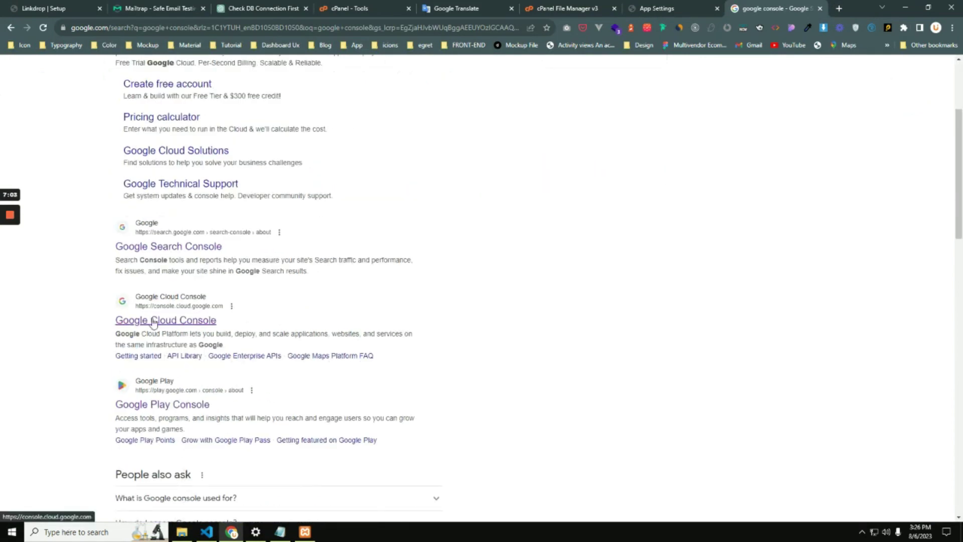
pyautogui.click(185, 323)
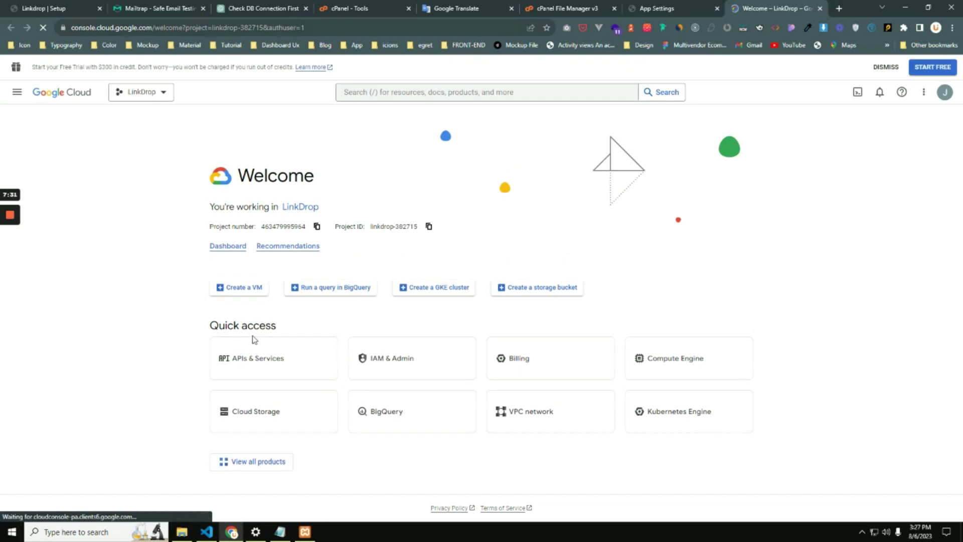
# Step: From APIs & Services > Credentials, choose Create Credentials > OAuth client ID
pyautogui.click(265, 366)
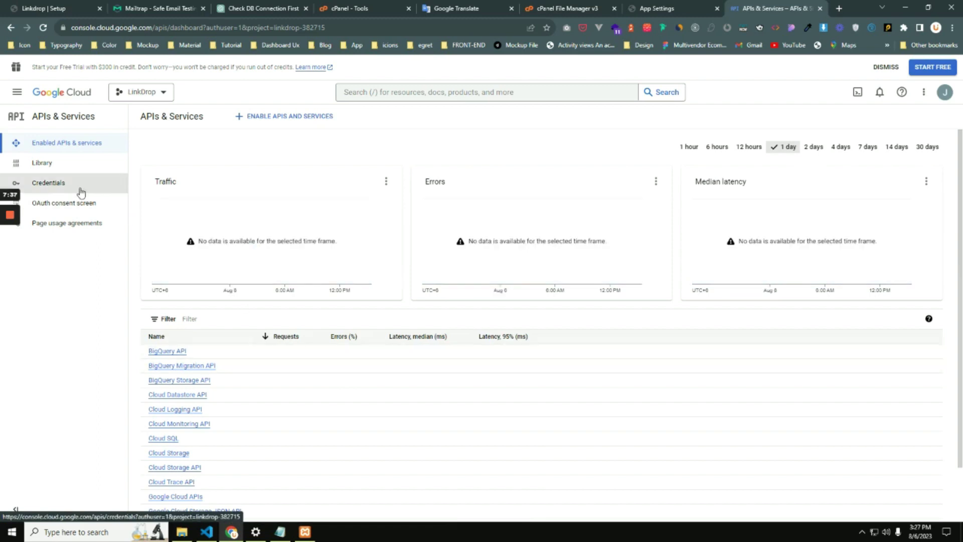
pyautogui.click(78, 189)
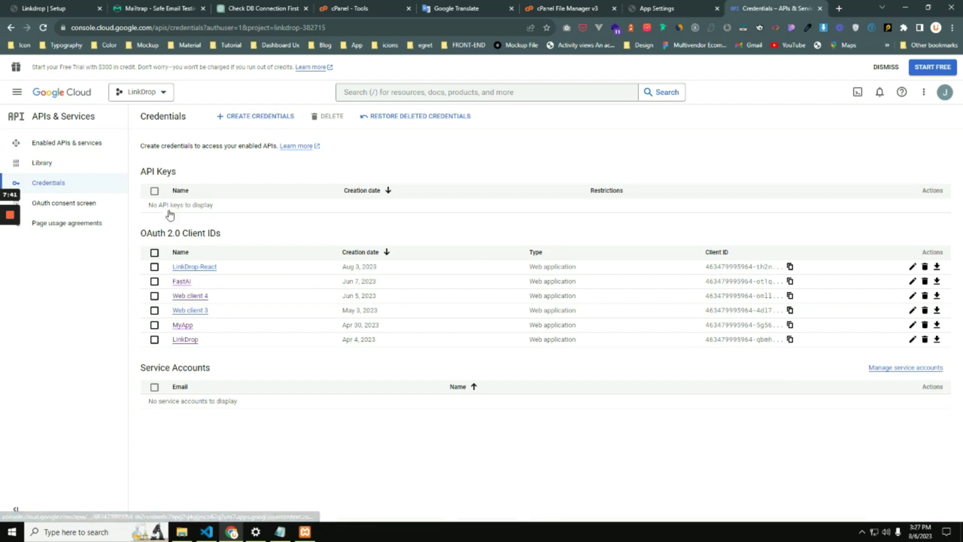
pyautogui.click(259, 119)
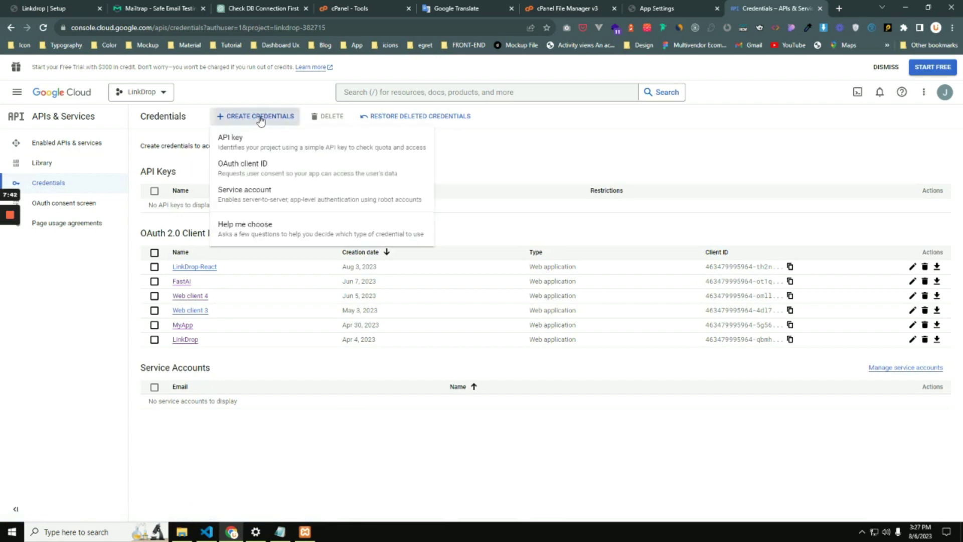
pyautogui.click(265, 168)
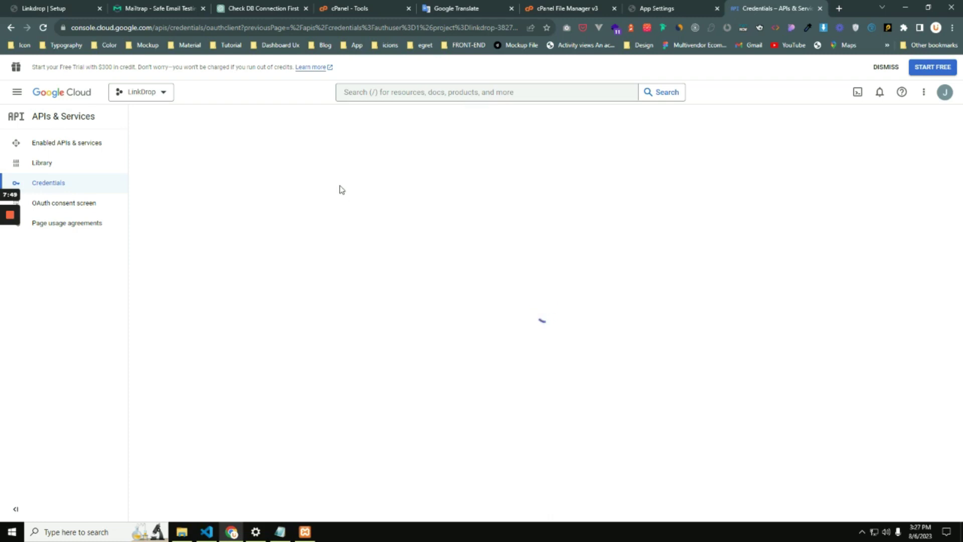
# Step: Make the OAuth client a Web application and add a JavaScript origin entry
pyautogui.click(243, 196)
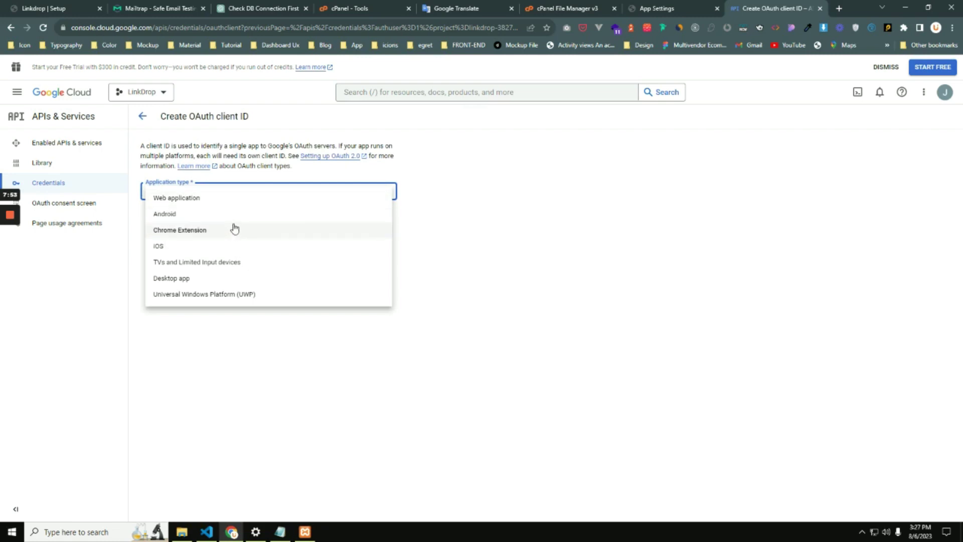
pyautogui.click(205, 202)
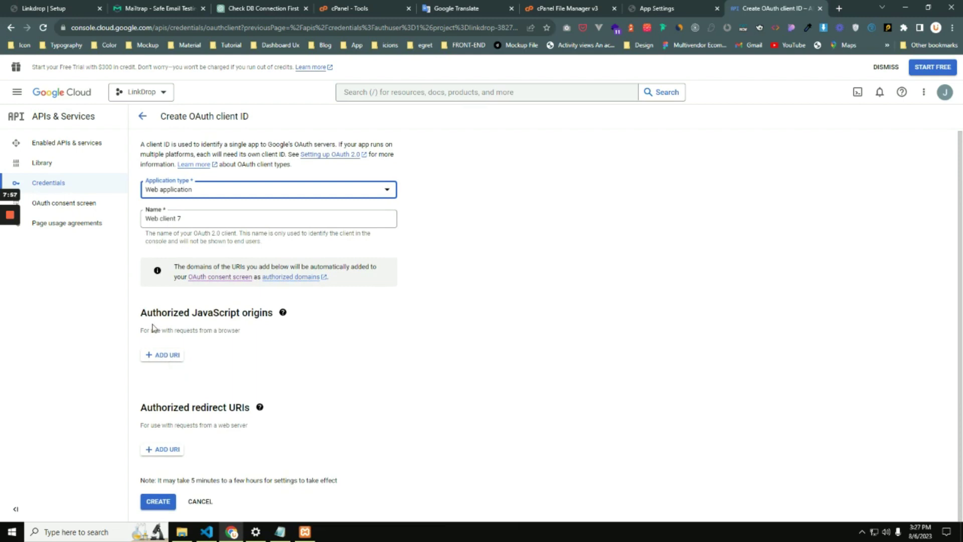
pyautogui.click(166, 356)
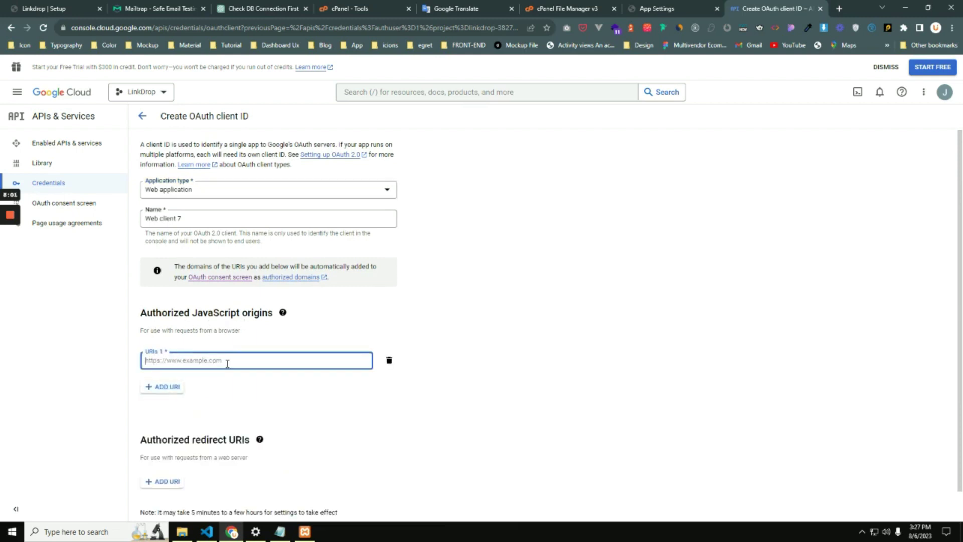
pyautogui.click(664, 7)
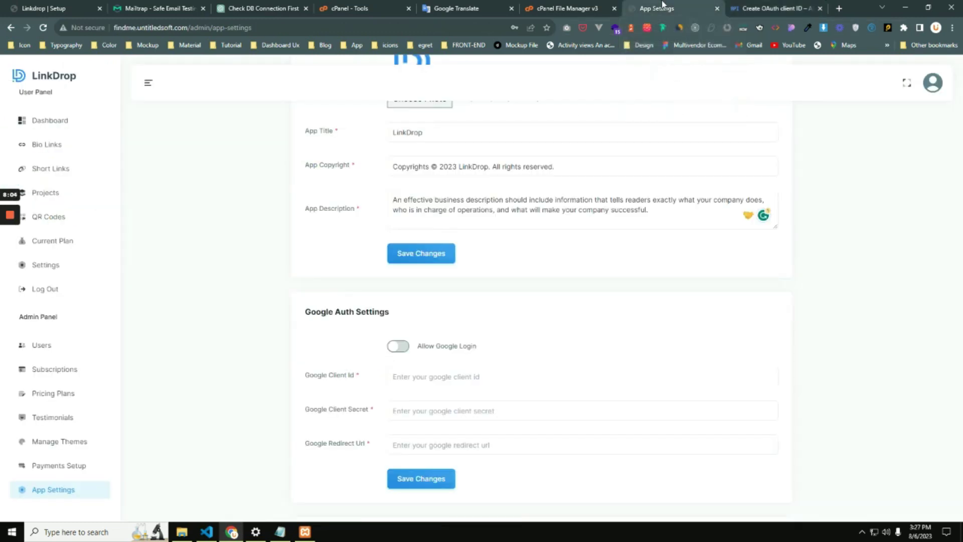
pyautogui.click(257, 27)
pyautogui.hotkey('ctrl', 'c')
pyautogui.click(773, 8)
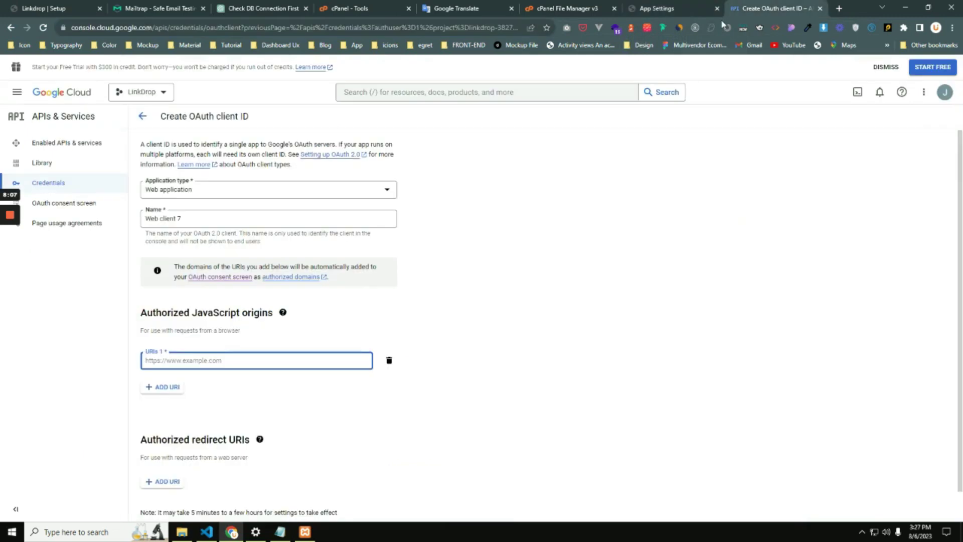
pyautogui.click(225, 363)
pyautogui.hotkey('ctrl', 'v')
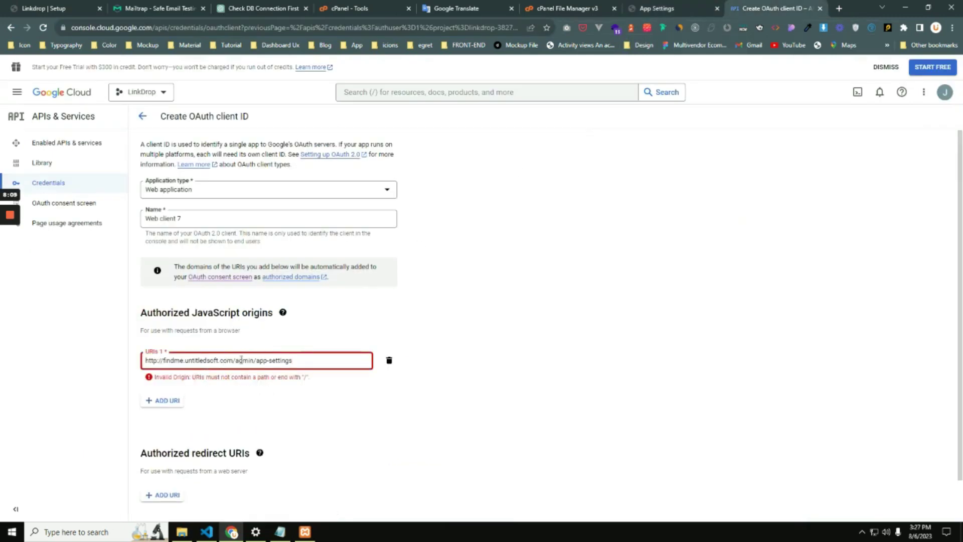
pyautogui.moveTo(233, 360); pyautogui.dragTo(318, 359)
pyautogui.press('BackSpace')
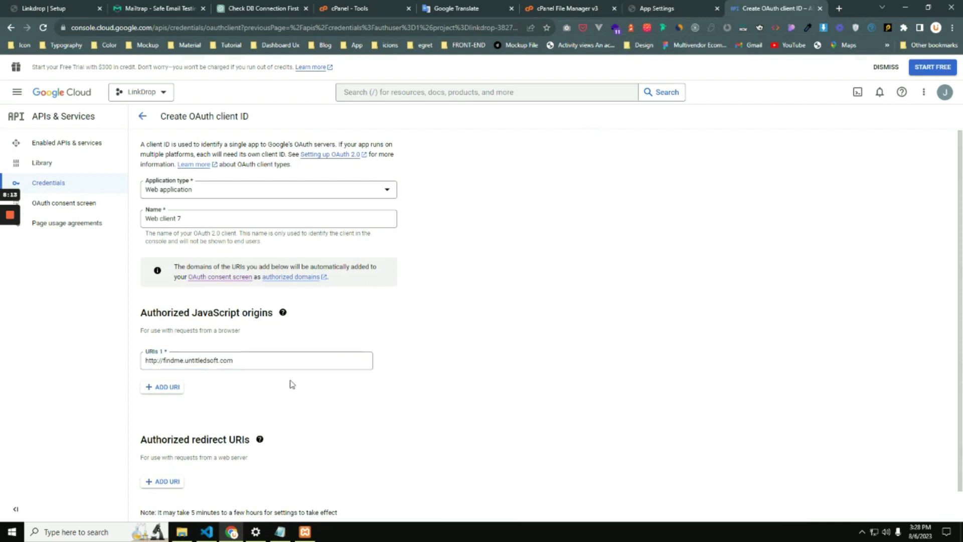
pyautogui.tripleClick(261, 361)
pyautogui.click(278, 390)
pyautogui.scroll(-1, 257, 380)
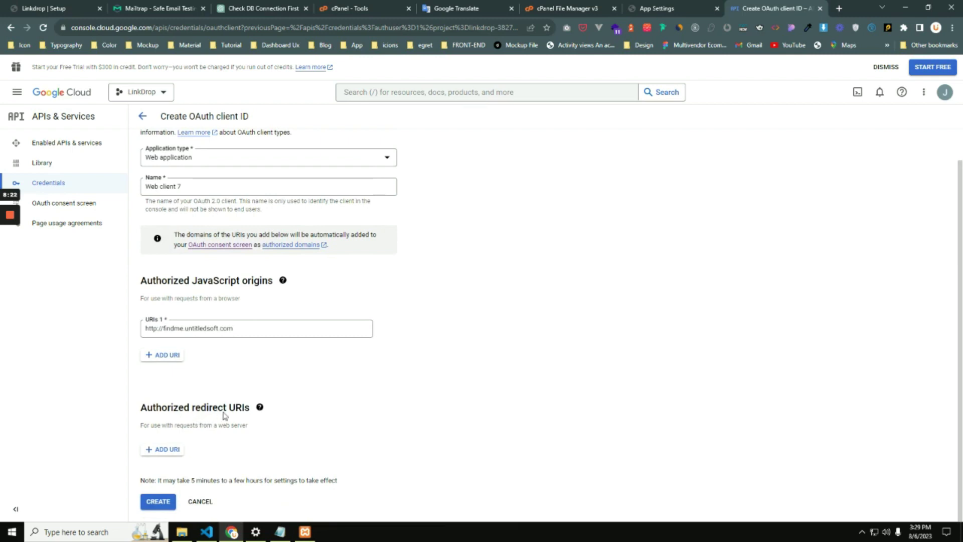
# Step: Add an authorized redirect URI entry with the site's origin address followed by '/'
pyautogui.click(163, 452)
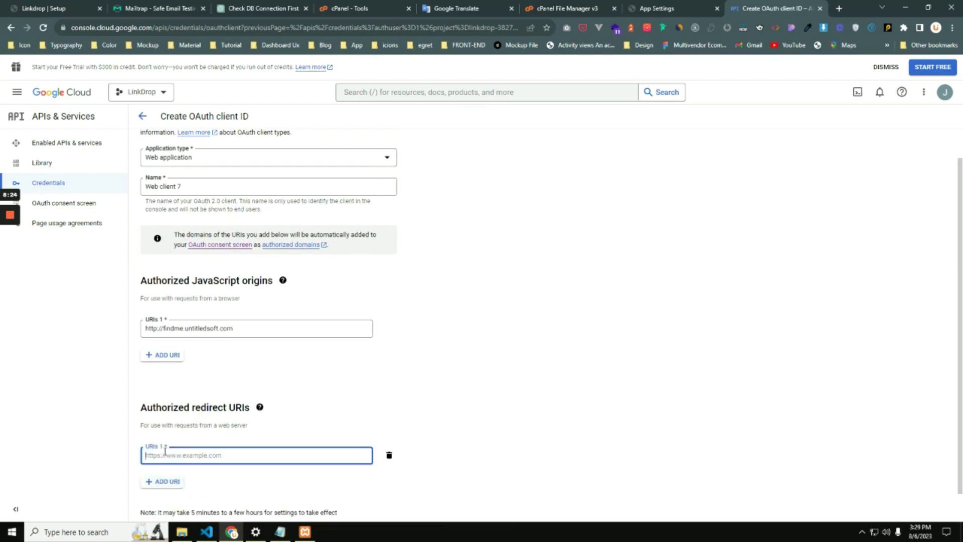
pyautogui.click(243, 329)
pyautogui.hotkey('ctrl', 'a')
pyautogui.hotkey('ctrl', 'c')
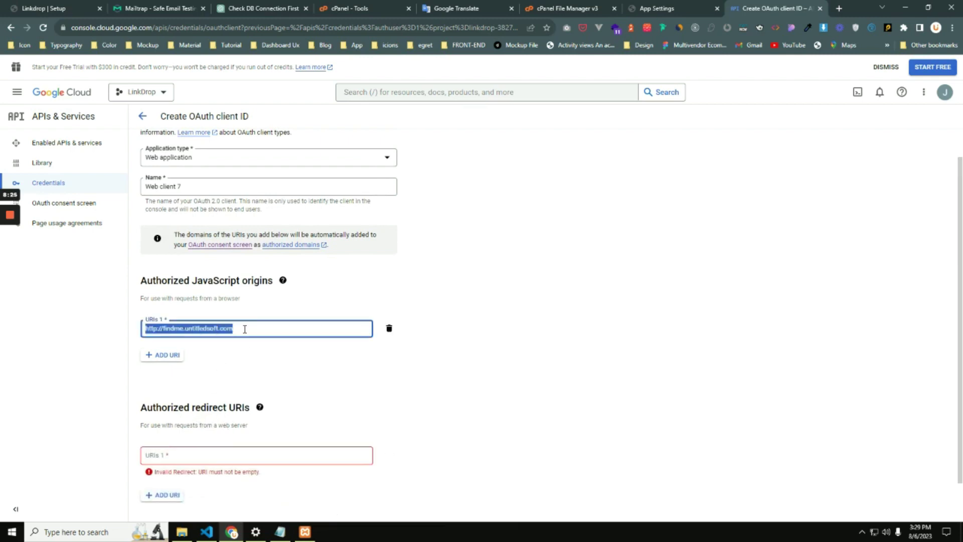
pyautogui.click(192, 458)
pyautogui.hotkey('ctrl', 'v')
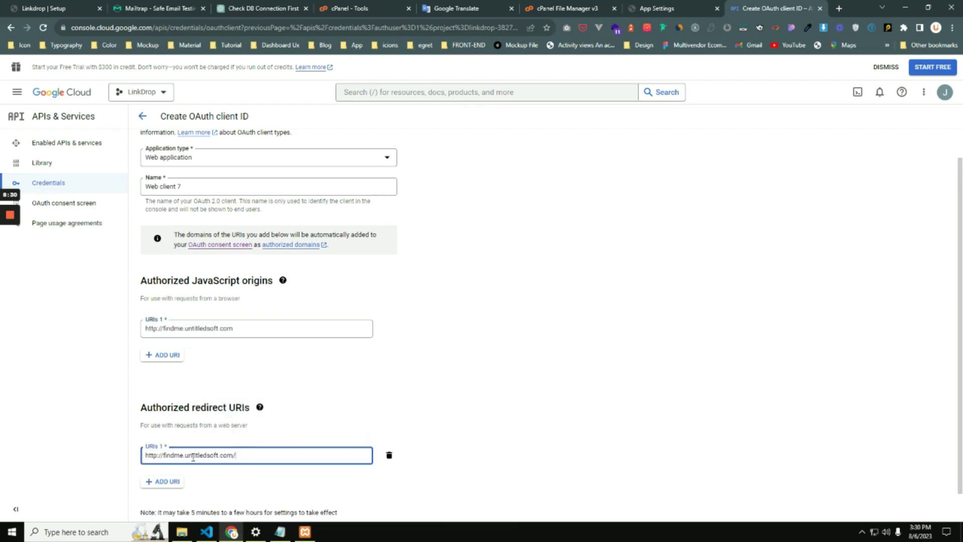
pyautogui.write('/')
# Step: Append auth/google/callback from the Notepad note, then abandon the form for the Credentials list
pyautogui.click(280, 532)
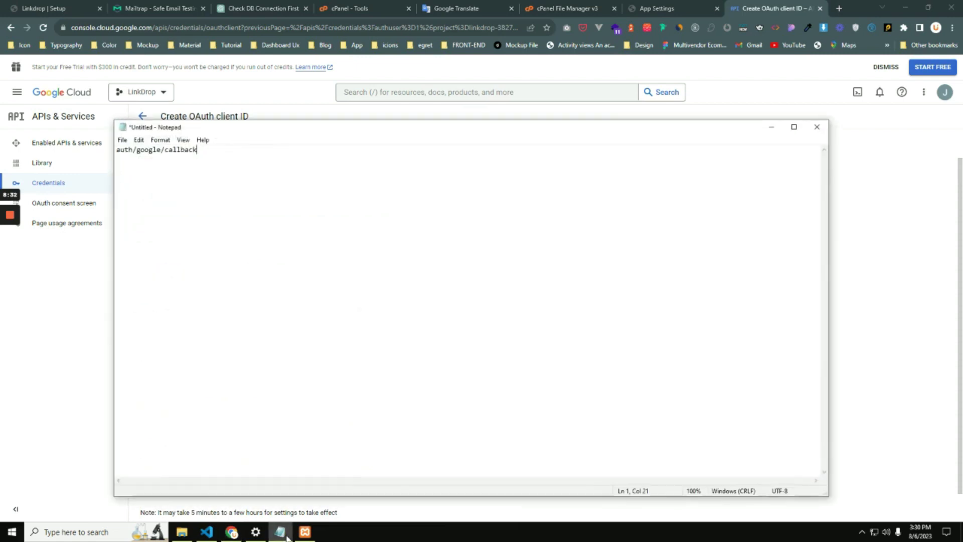
pyautogui.moveTo(205, 149); pyautogui.dragTo(111, 150)
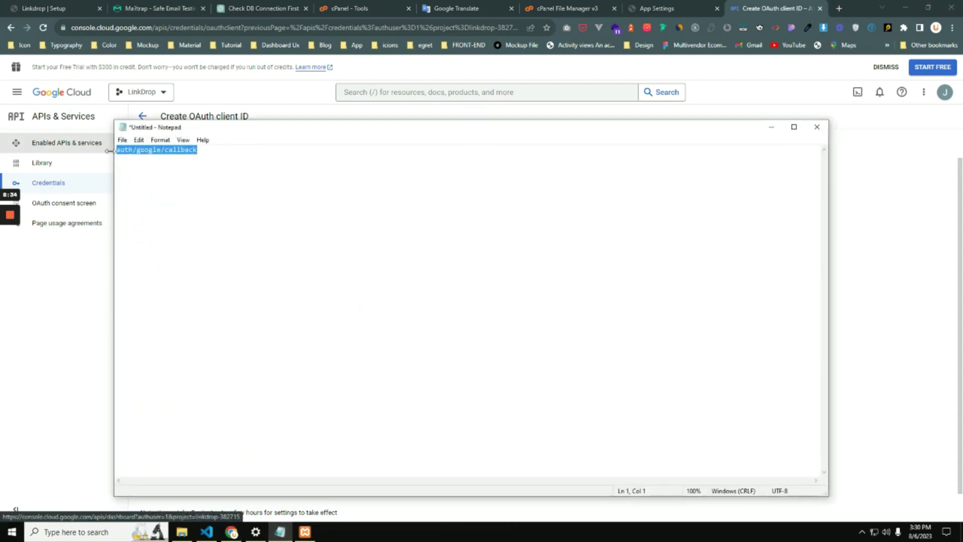
pyautogui.click(126, 149)
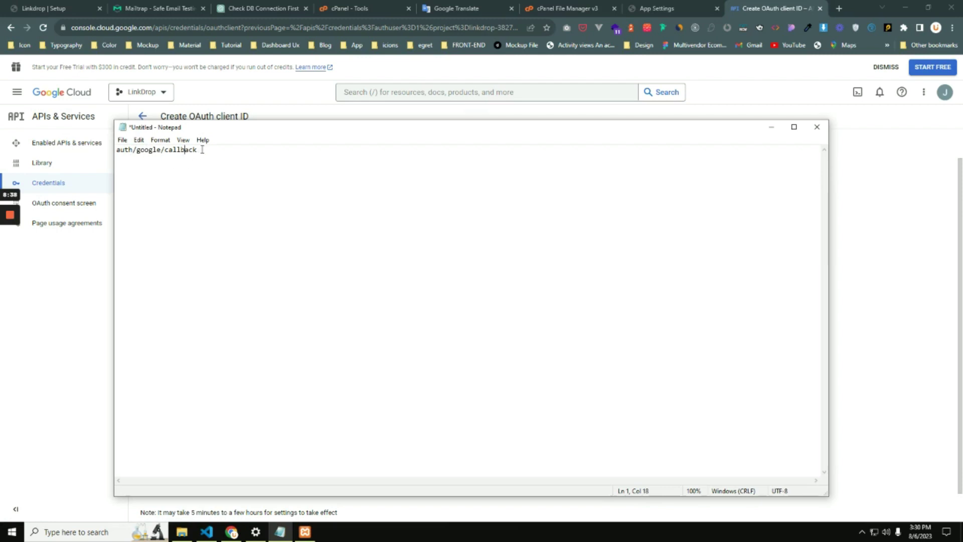
pyautogui.moveTo(202, 150); pyautogui.dragTo(121, 159)
pyautogui.click(200, 168)
pyautogui.moveTo(205, 150); pyautogui.dragTo(119, 155)
pyautogui.hotkey('ctrl', 'c')
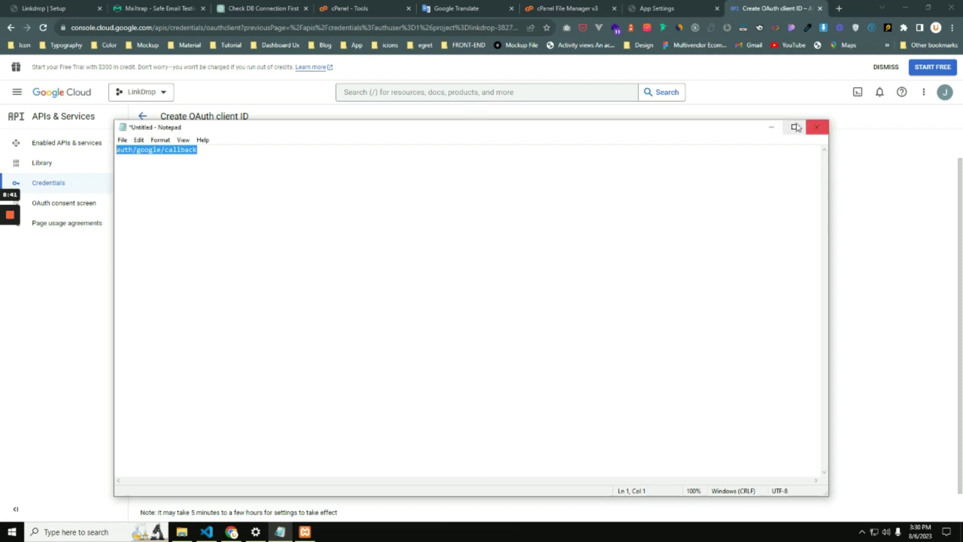
pyautogui.click(772, 127)
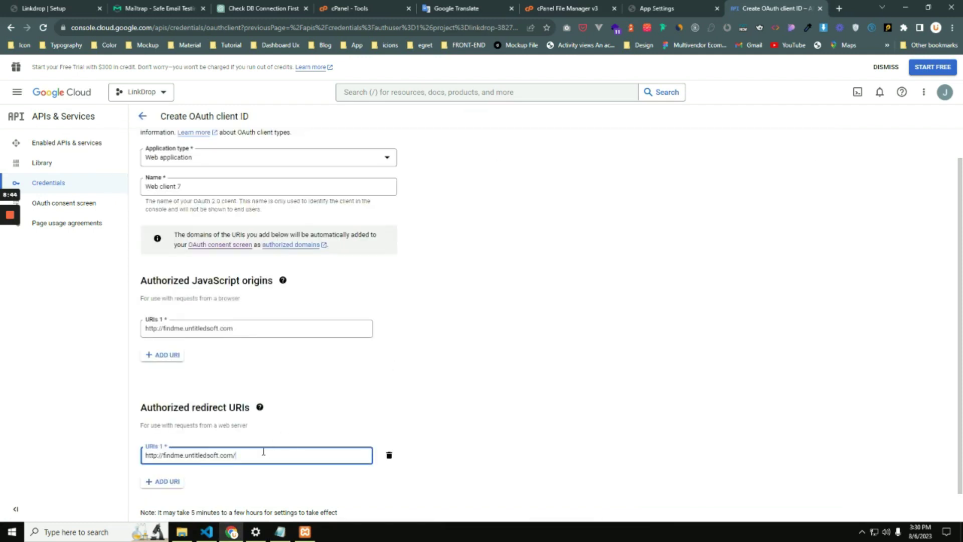
pyautogui.hotkey('ctrl', 'v')
pyautogui.scroll(-1, 225, 486)
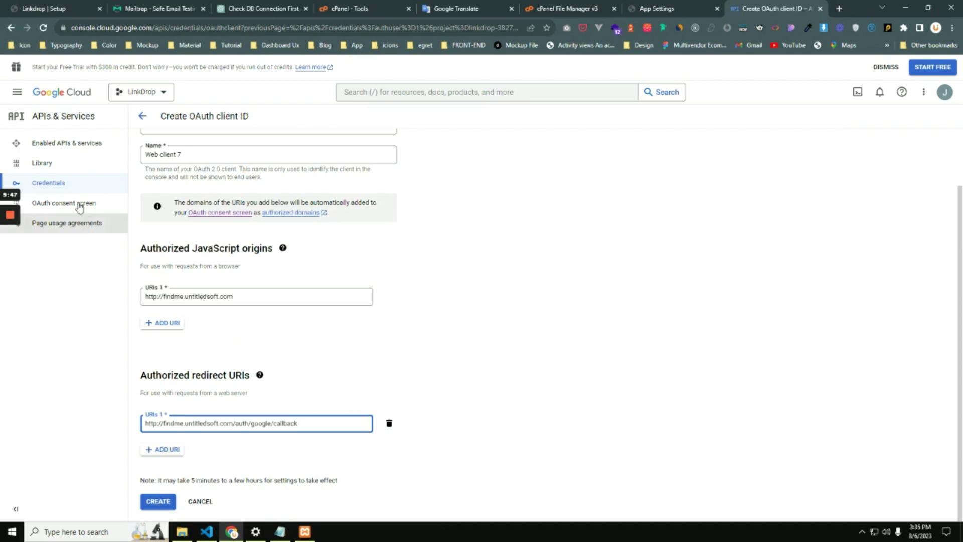
pyautogui.click(58, 185)
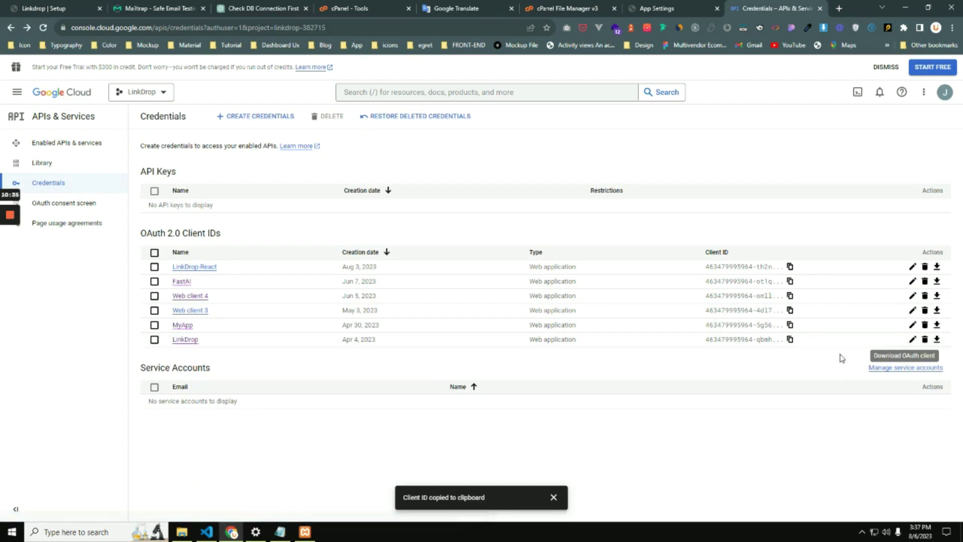
# Step: Copy the LinkDrop OAuth client's Client ID into LinkDrop's Google Client Id field
pyautogui.click(937, 340)
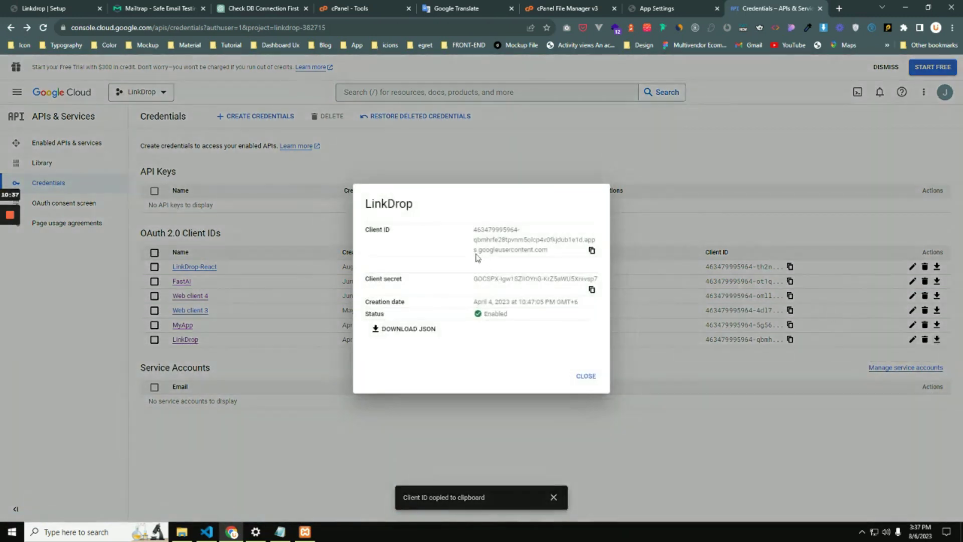
pyautogui.moveTo(475, 228); pyautogui.dragTo(552, 251)
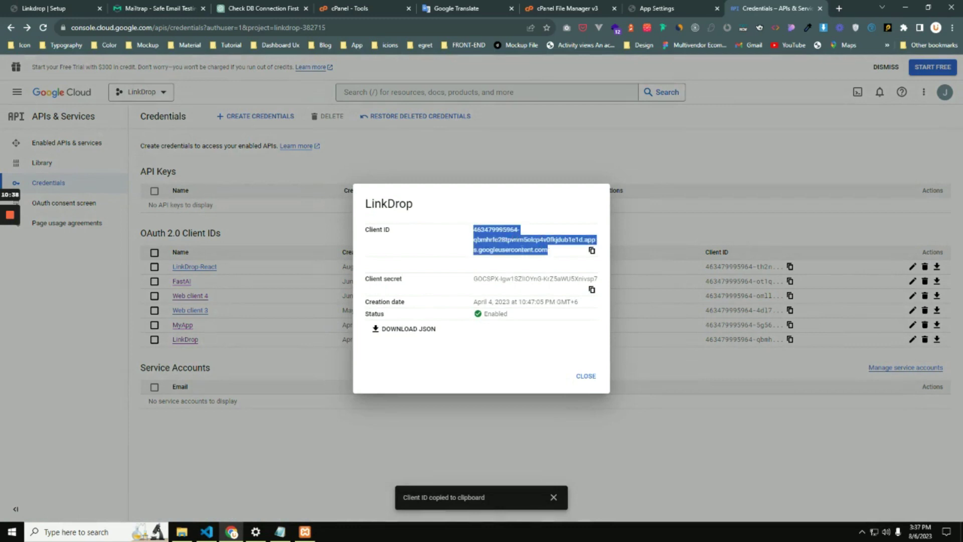
pyautogui.rightClick(508, 250)
pyautogui.click(538, 260)
pyautogui.click(644, 11)
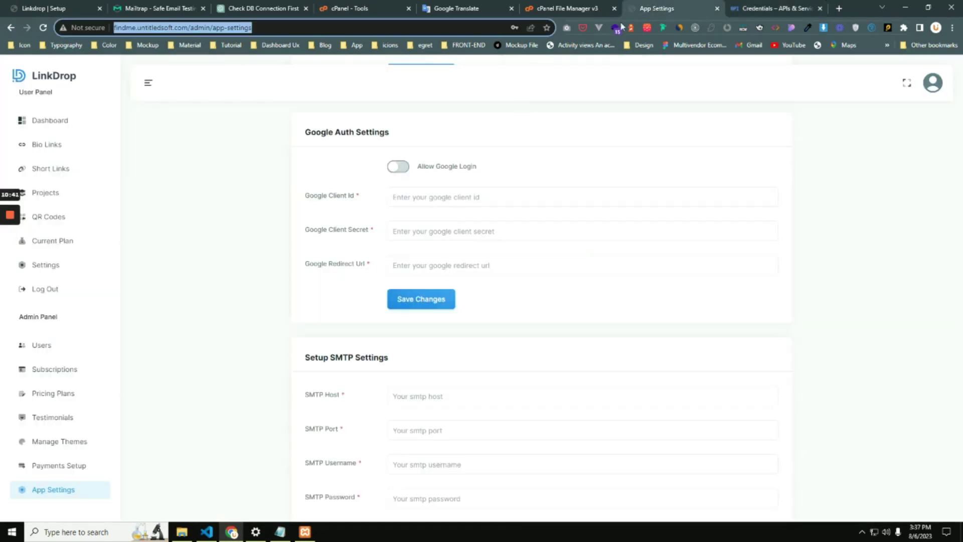
pyautogui.click(419, 196)
pyautogui.rightClick(420, 196)
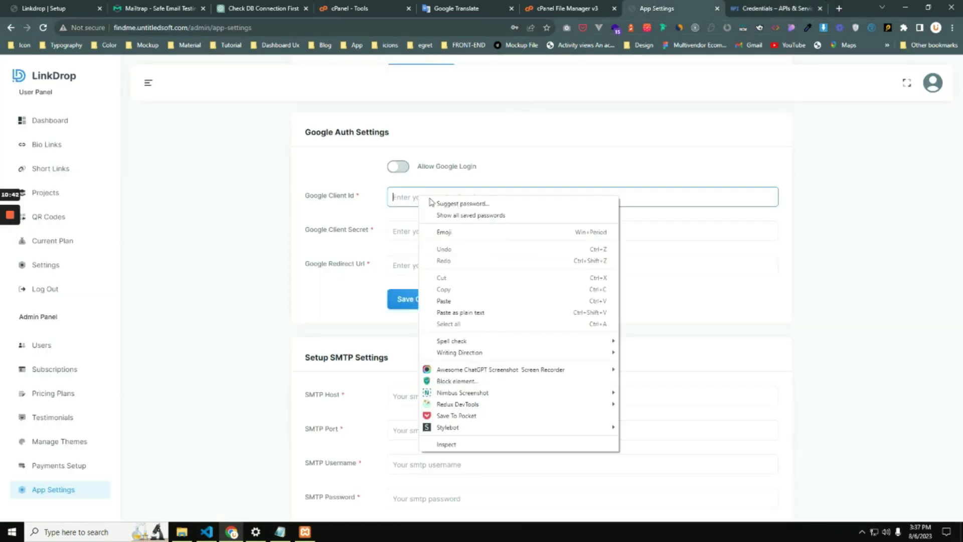
pyautogui.click(471, 301)
# Step: Copy the LinkDrop client secret into LinkDrop's Google Client Secret field
pyautogui.click(767, 8)
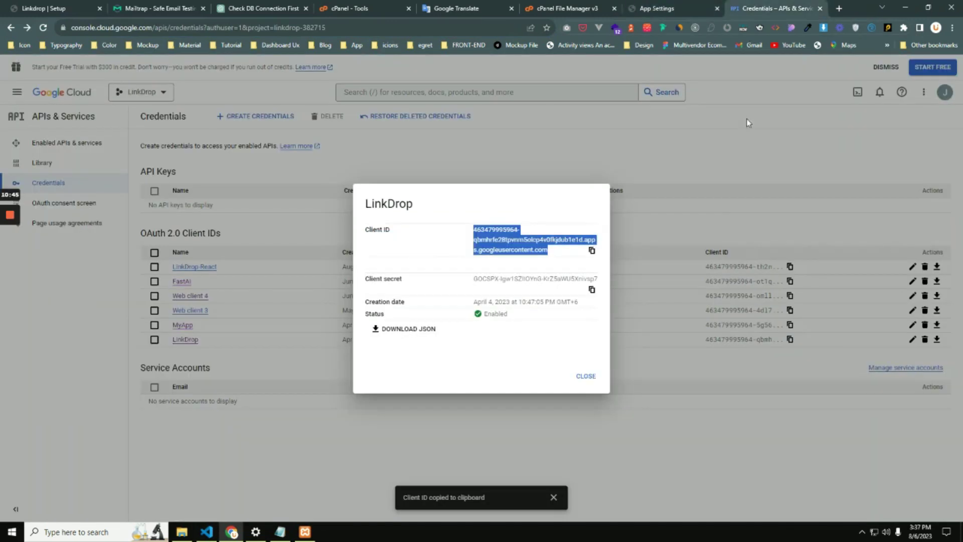
pyautogui.moveTo(475, 279); pyautogui.dragTo(603, 283)
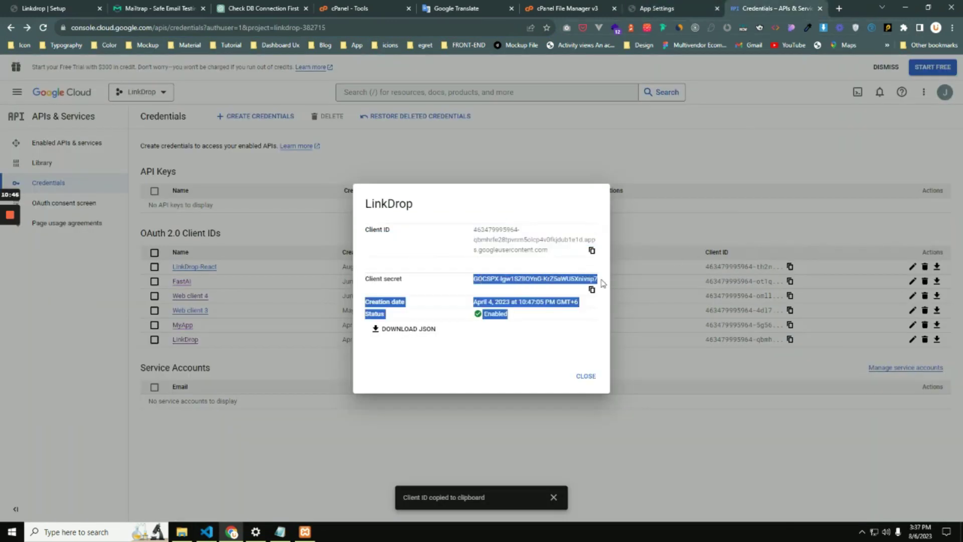
pyautogui.click(592, 289)
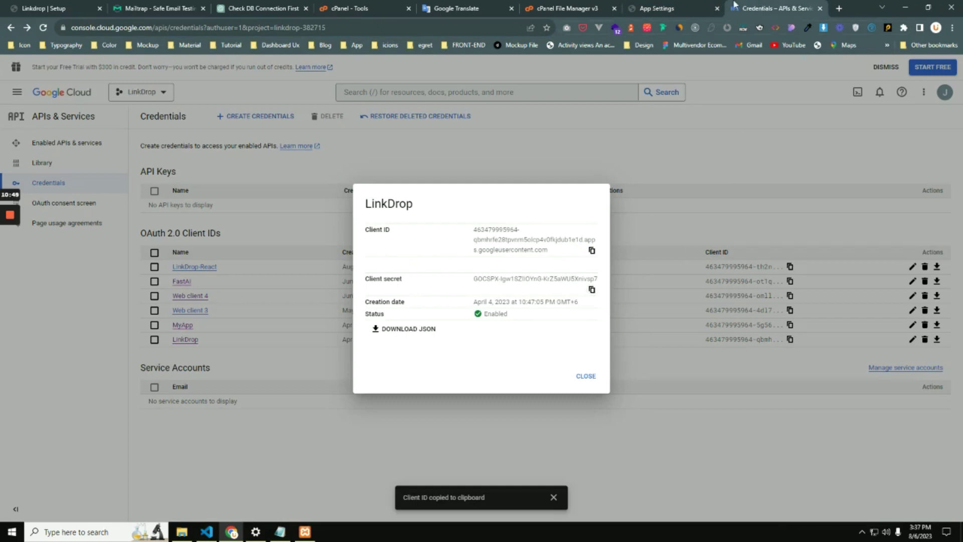
pyautogui.click(662, 8)
pyautogui.click(440, 230)
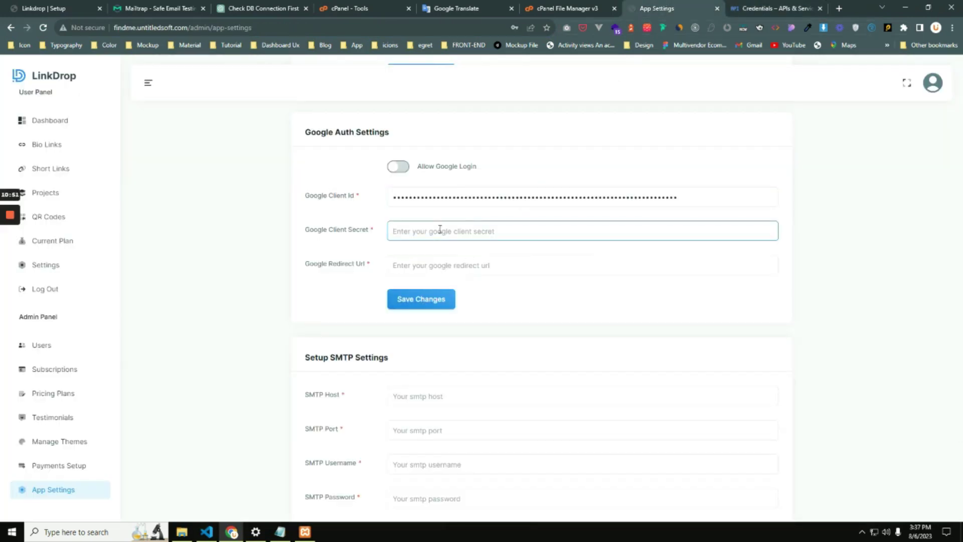
pyautogui.hotkey('ctrl', 'v')
# Step: Select the authorized redirect URI on the LinkDrop OAuth client's settings page
pyautogui.click(417, 266)
pyautogui.click(803, 8)
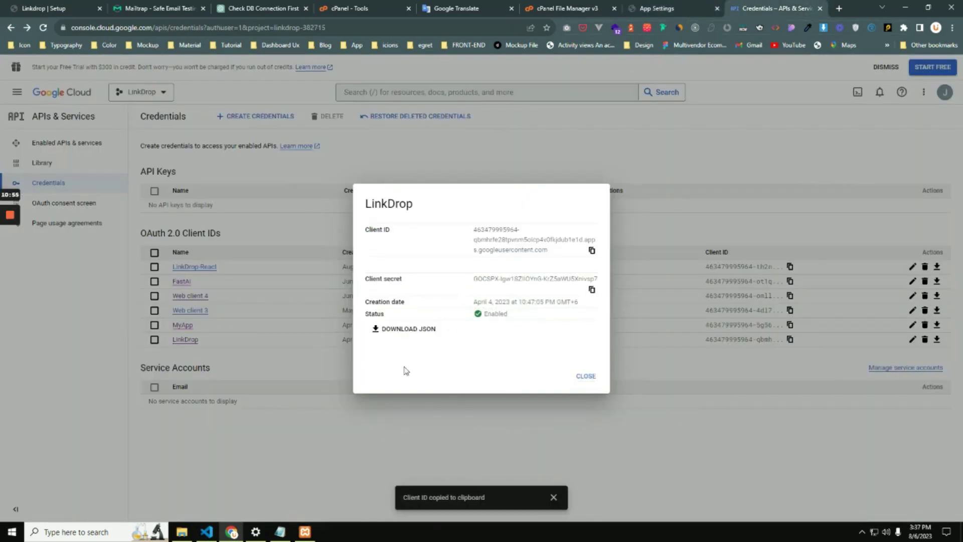
pyautogui.click(586, 377)
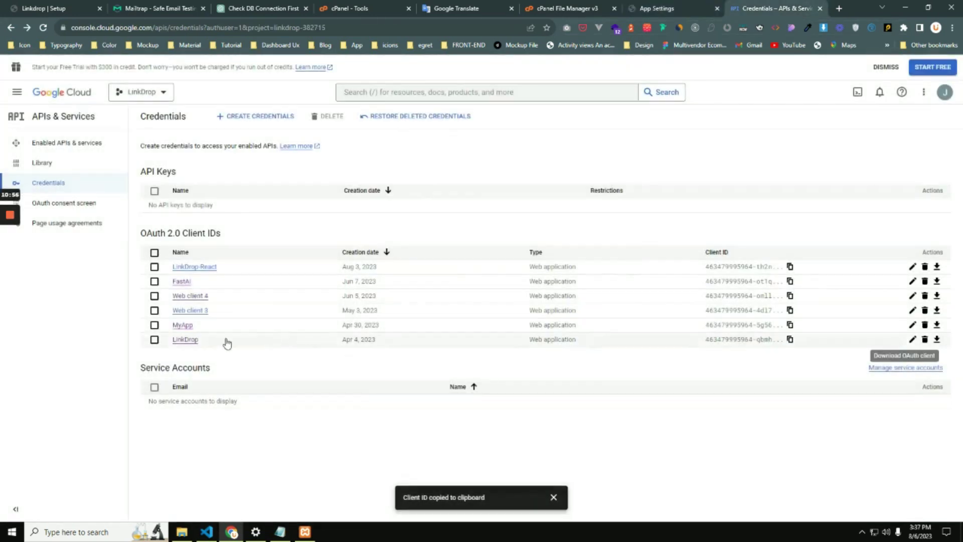
pyautogui.click(185, 341)
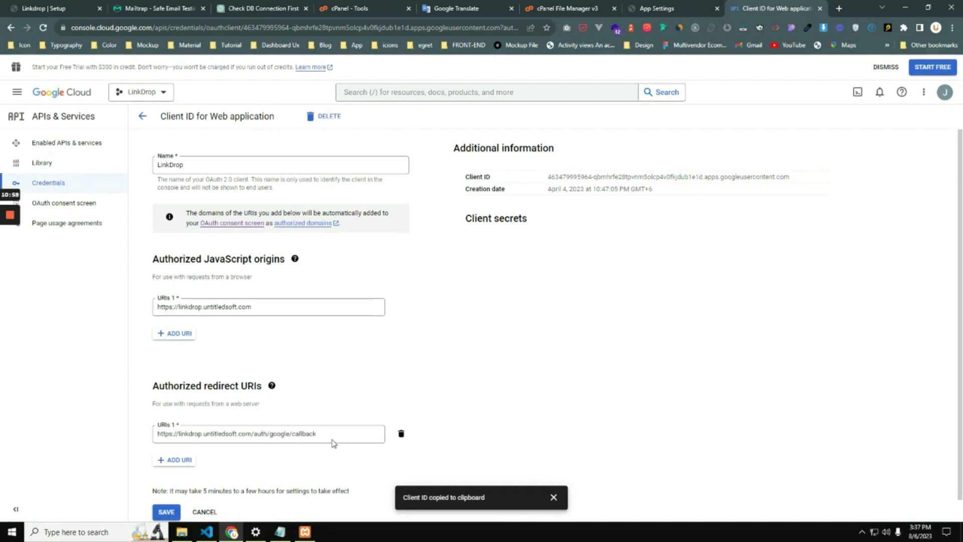
pyautogui.click(334, 431)
pyautogui.hotkey('ctrl', 'a')
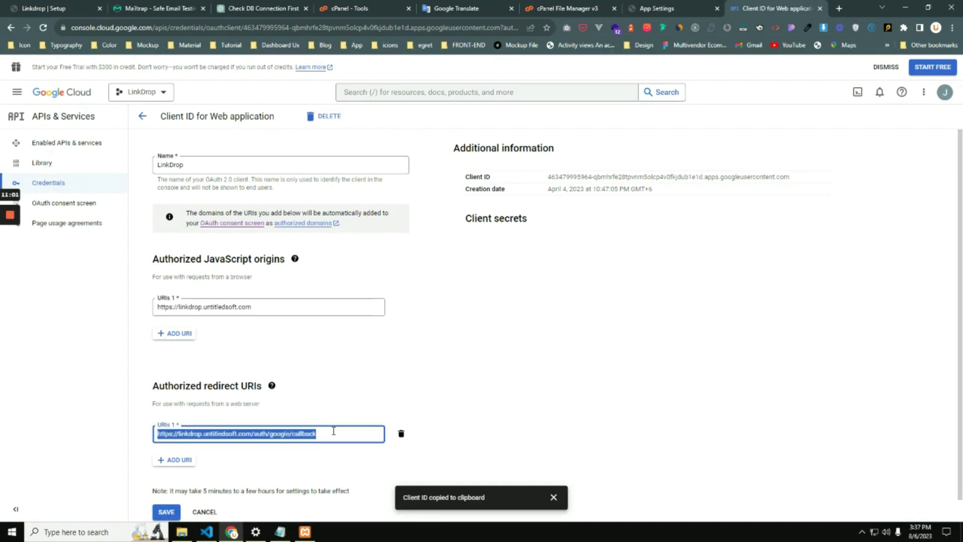
pyautogui.hotkey('ctrl', 'pageup')
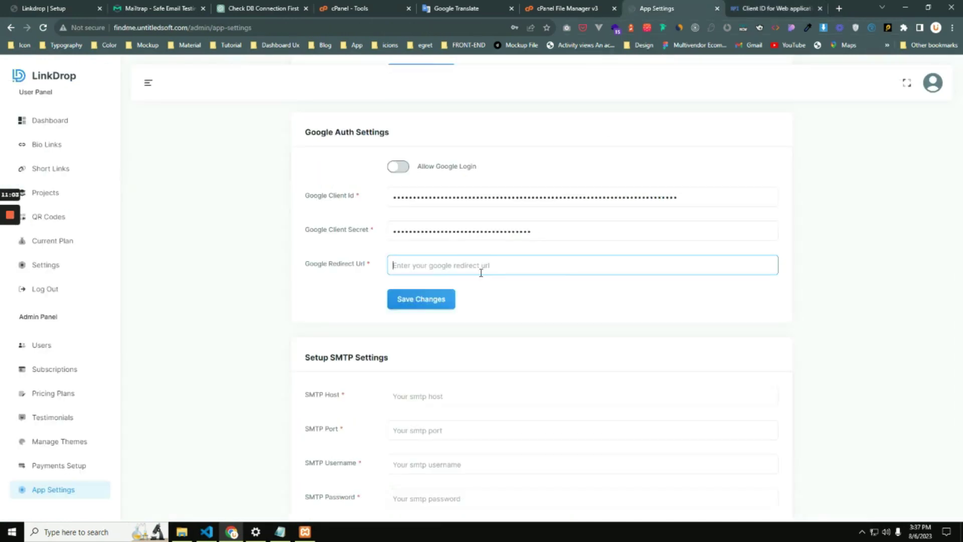
# Step: Paste the callback URL into Google Redirect Url, enable Allow Google Login, and save changes
pyautogui.hotkey('ctrl', 'v')
pyautogui.click(397, 166)
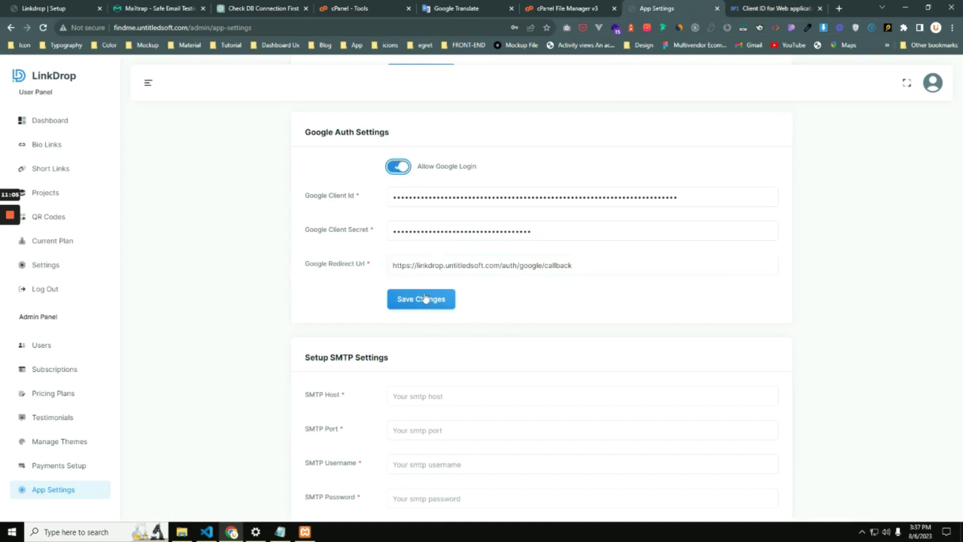
pyautogui.click(419, 305)
pyautogui.scroll(-3, 441, 262)
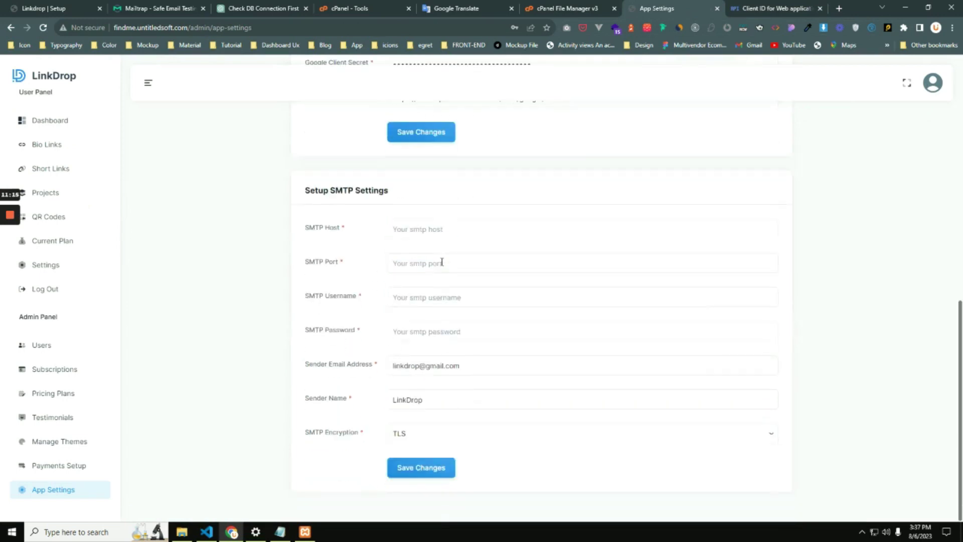
# Step: Enter the SMTP host, port 465, username and password in LinkDrop's App Settings
pyautogui.click(416, 265)
pyautogui.click(421, 230)
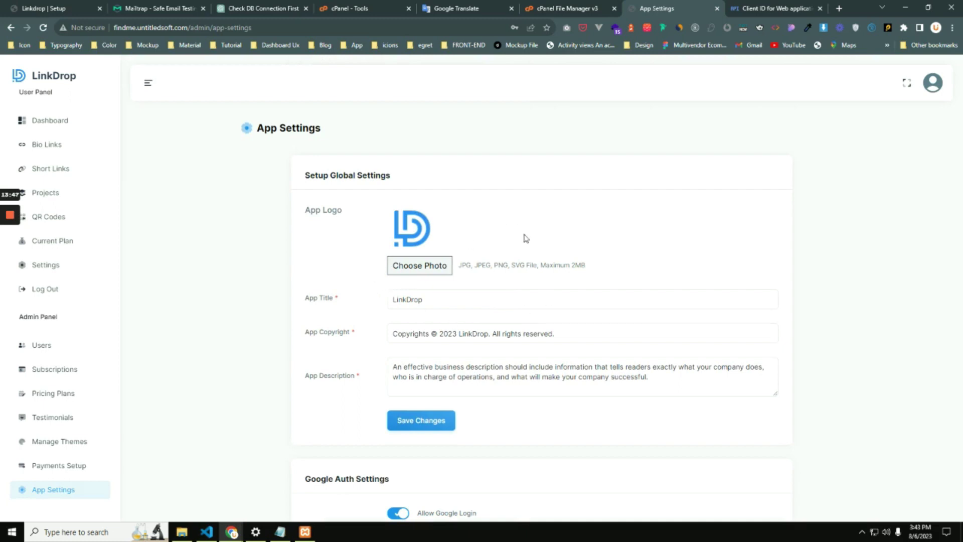
pyautogui.scroll(-10, 538, 291)
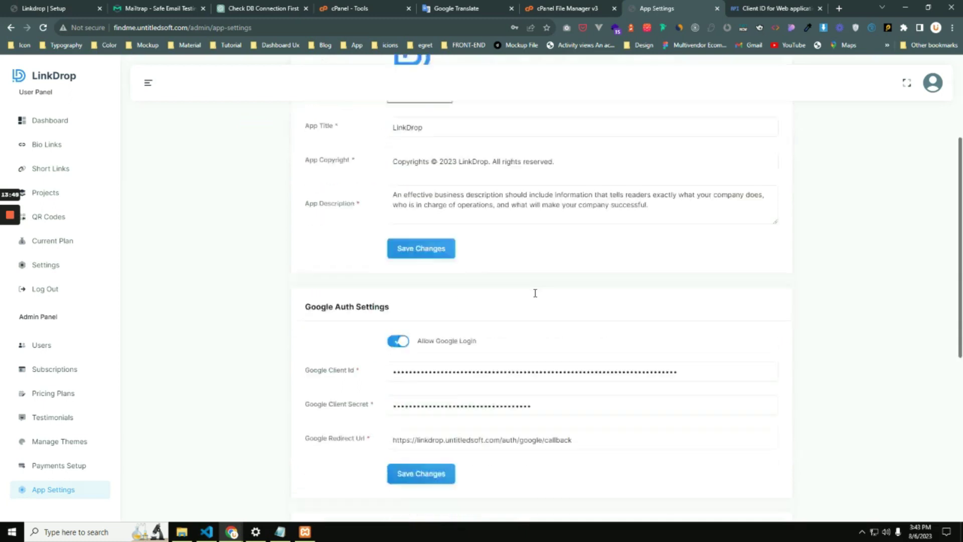
pyautogui.scroll(10, 537, 296)
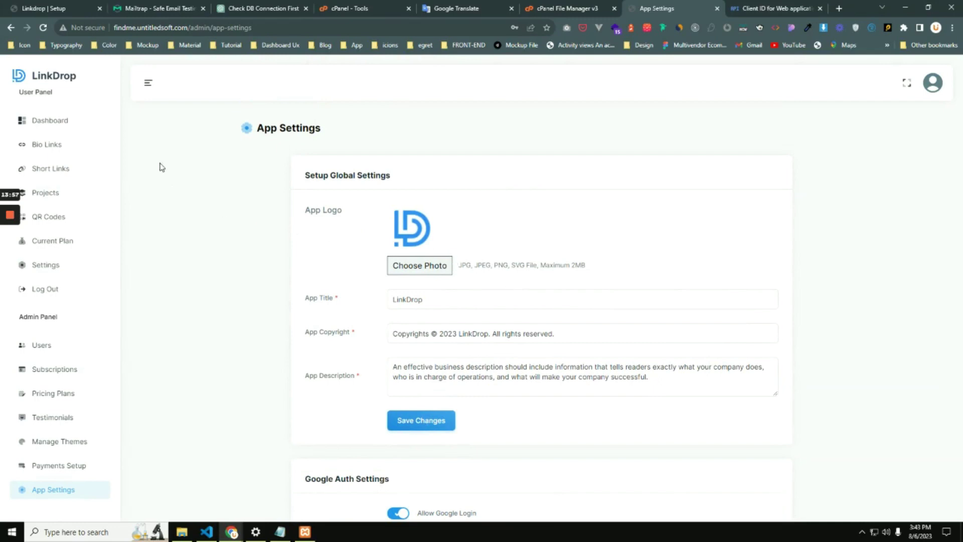
pyautogui.scroll(-6, 361, 351)
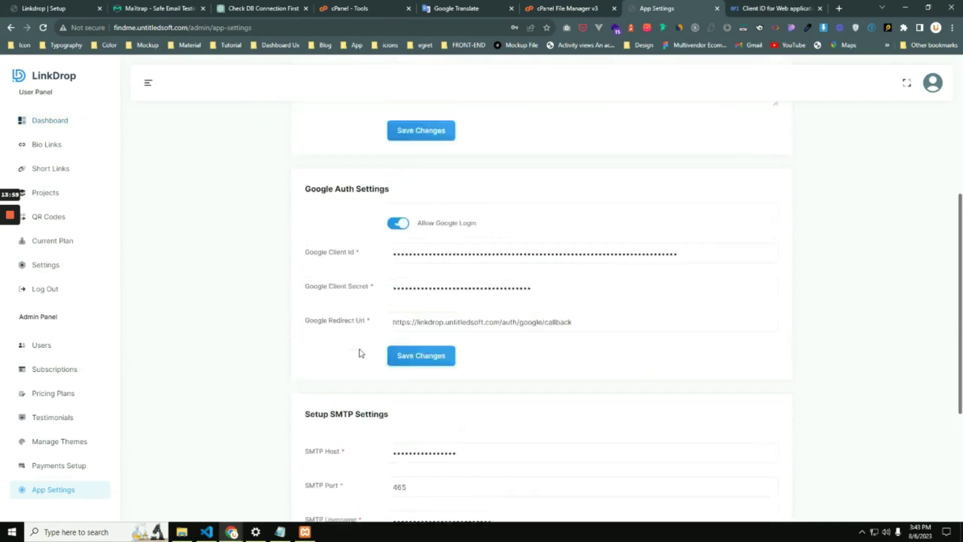
pyautogui.scroll(6, 361, 353)
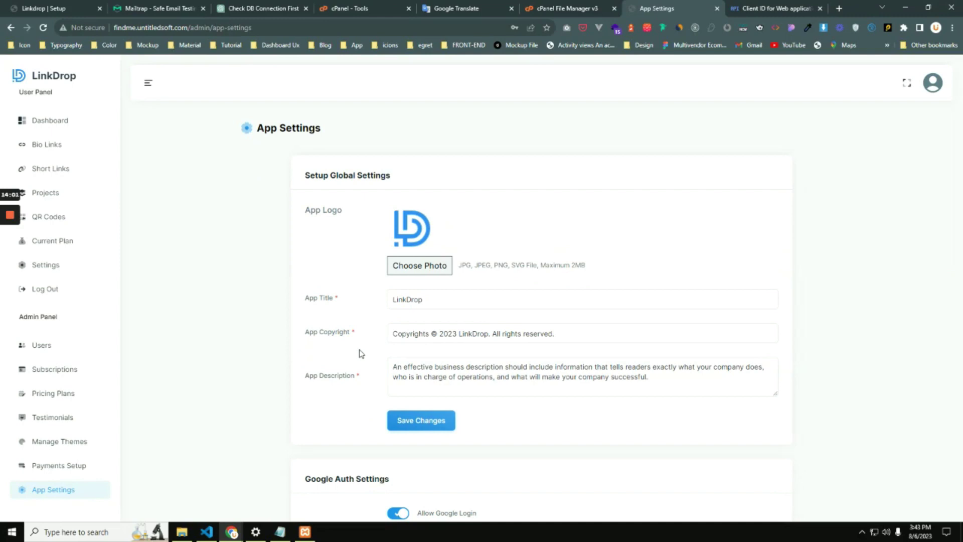